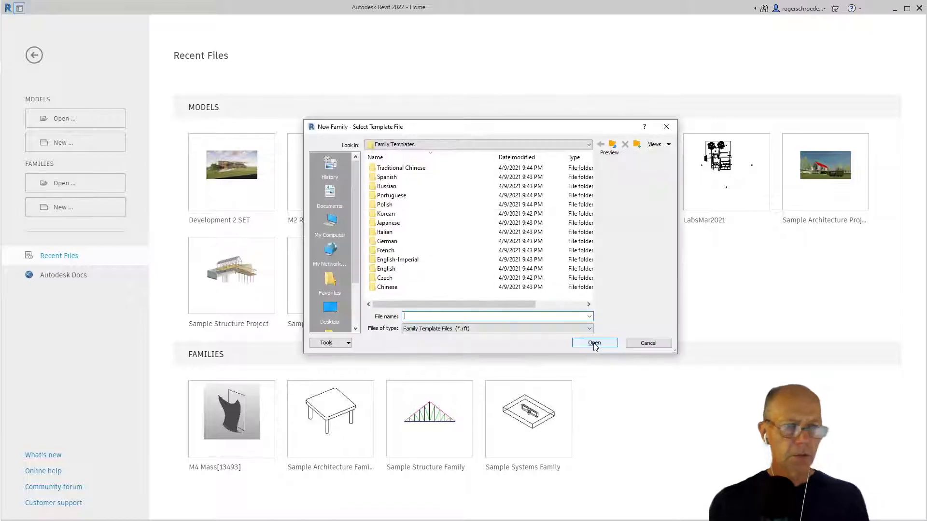
# - Create a new conceptual mass family from the Mass.rft template in the English-Imperial template folder
pyautogui.doubleClick(390, 264)
pyautogui.scroll(-8, 404, 280)
pyautogui.scroll(-6, 403, 281)
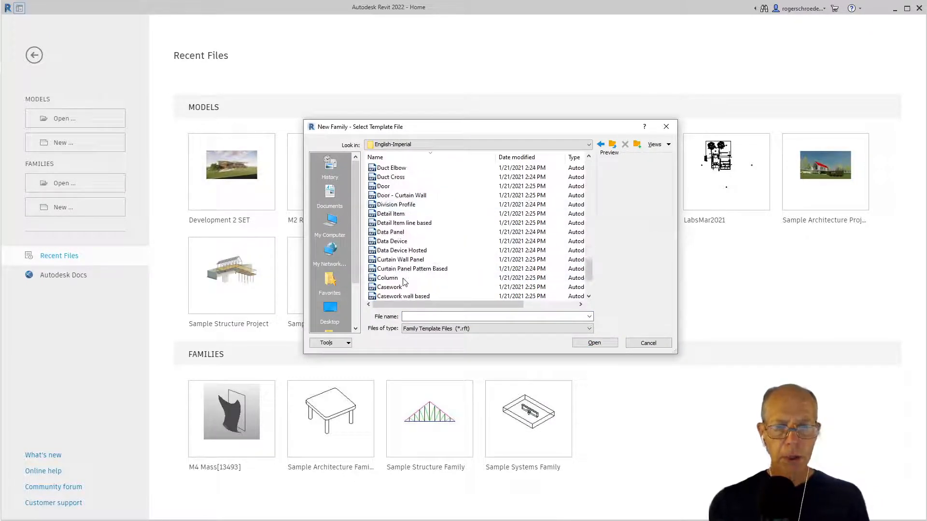
pyautogui.doubleClick(395, 279)
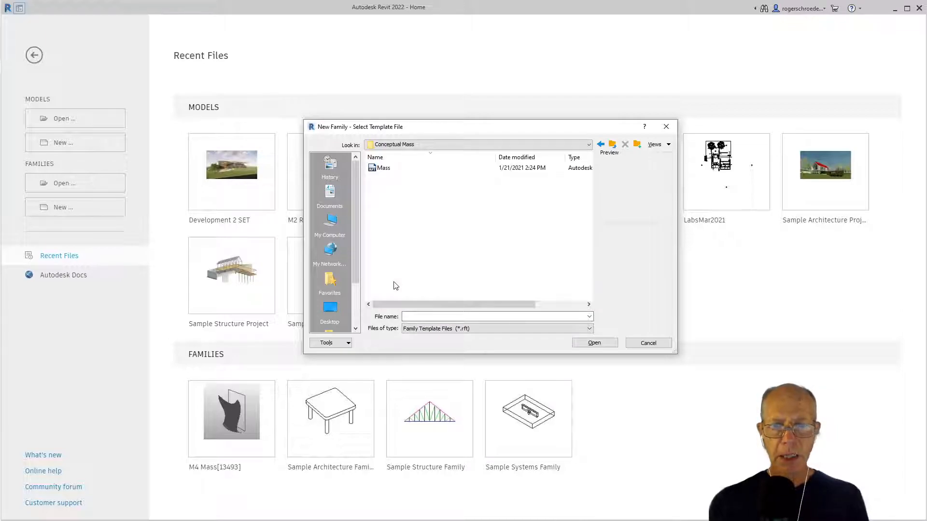
pyautogui.click(392, 169)
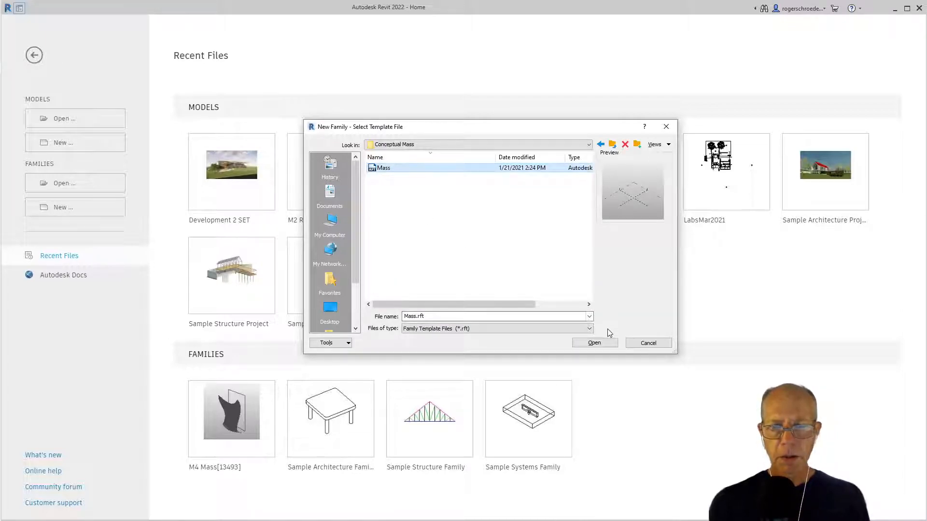
pyautogui.click(611, 344)
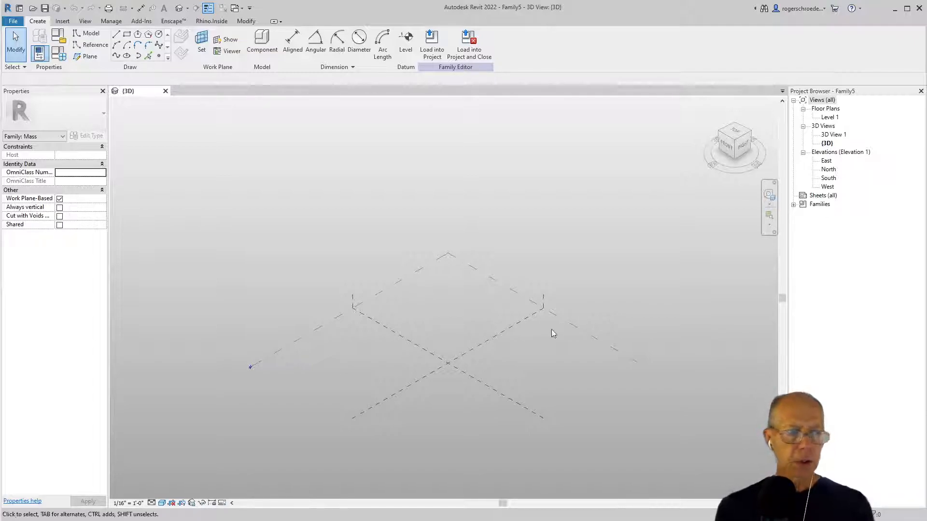
# - Copy the Center (Left/Right) reference plane 40' to each side using the multiple copy option
pyautogui.click(518, 322)
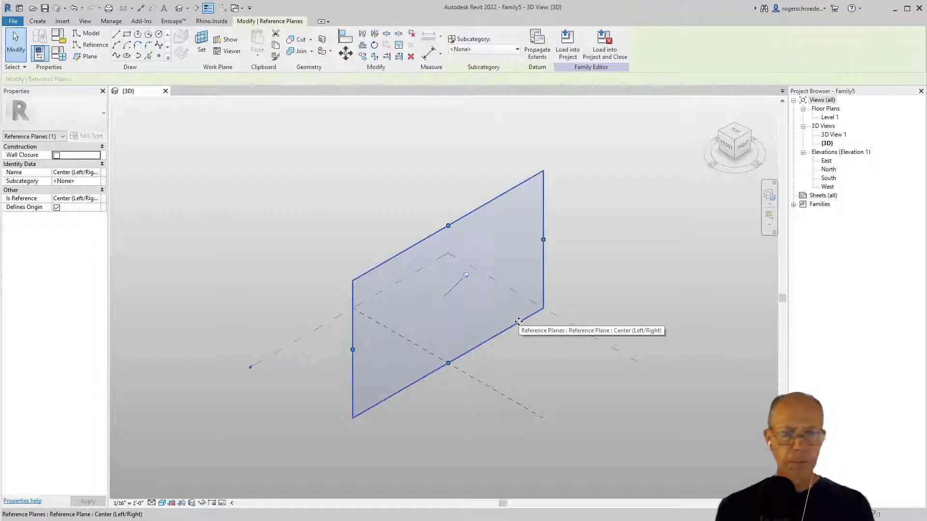
pyautogui.click(360, 57)
pyautogui.click(509, 333)
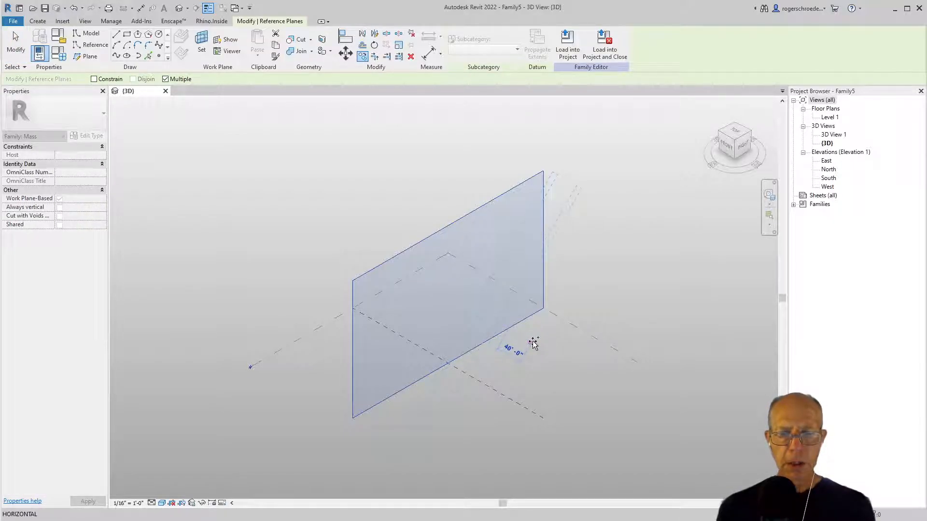
pyautogui.click(533, 342)
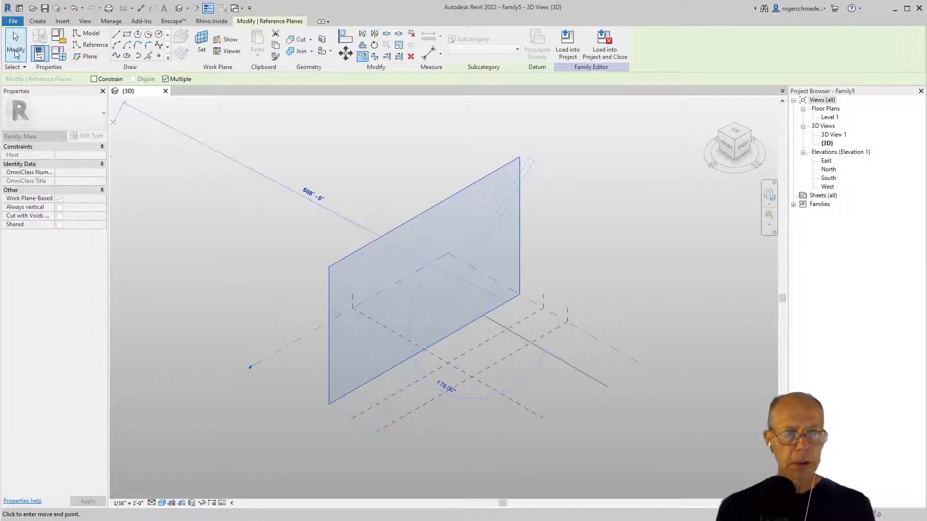
pyautogui.click(16, 50)
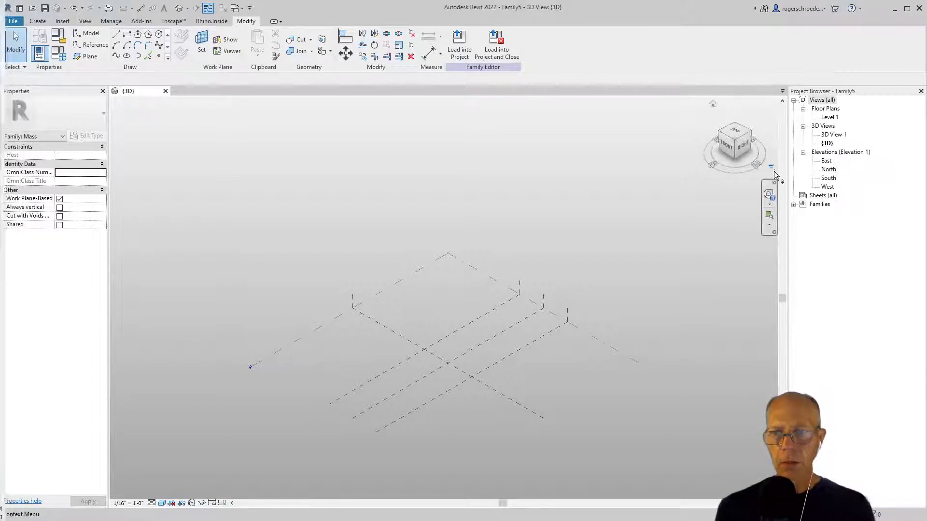
# - Open the South elevation view
pyautogui.click(827, 179)
pyautogui.click(826, 178)
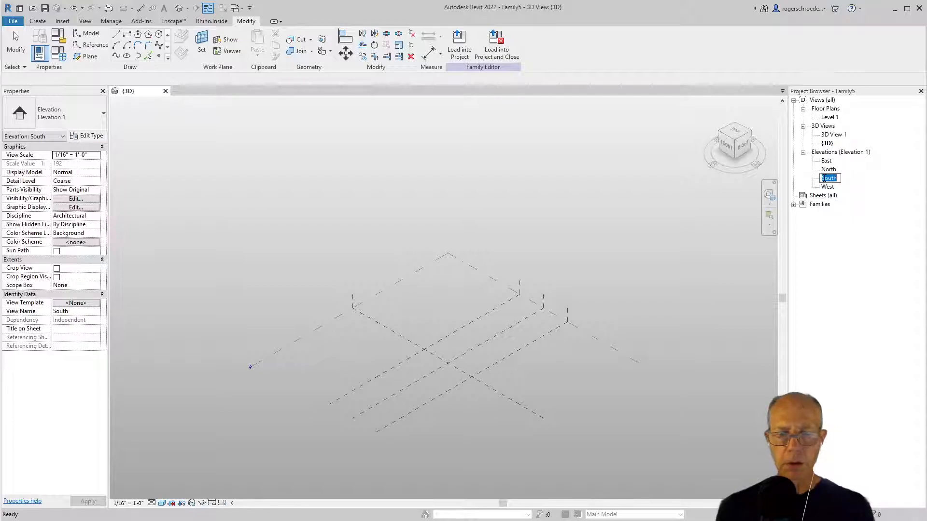
pyautogui.click(813, 178)
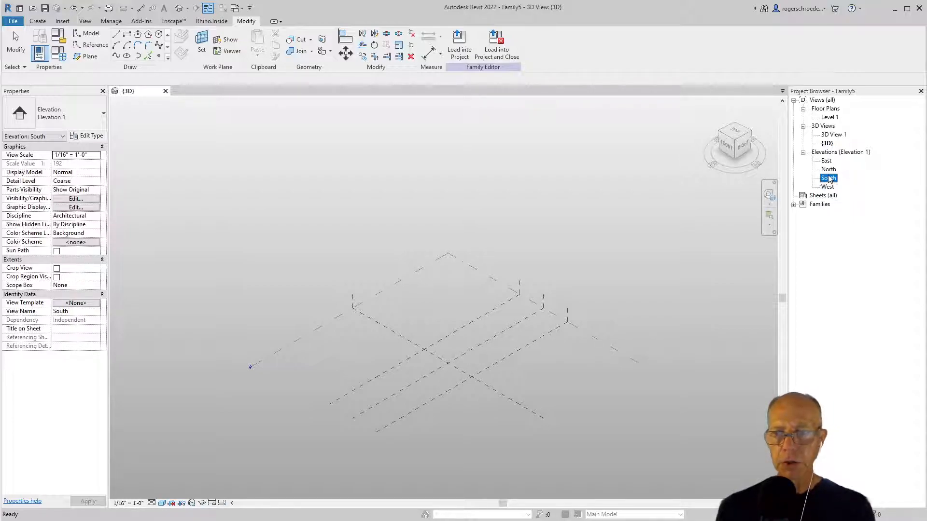
pyautogui.doubleClick(828, 179)
# - Copy Level 1 upward to make six more levels, the first at 16' and the rest at 10' intervals up to 66'
pyautogui.scroll(5, 130, 472)
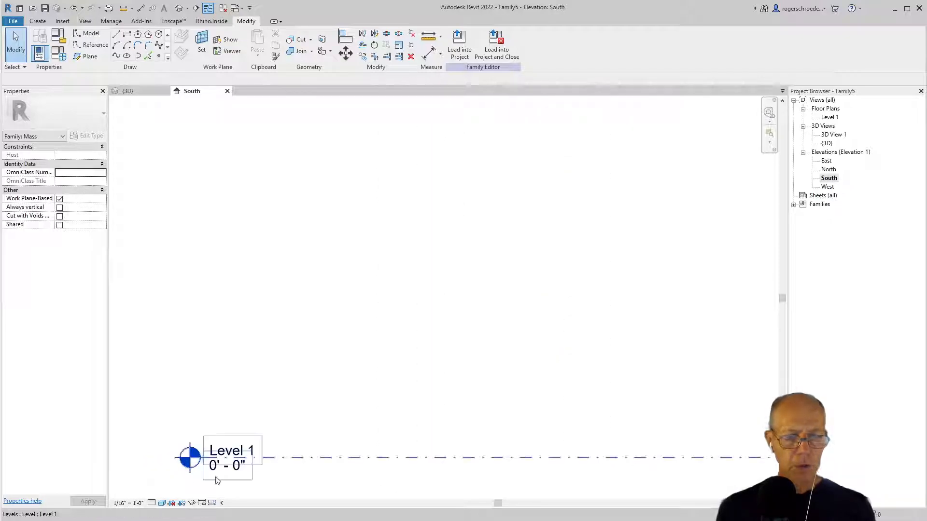
pyautogui.click(270, 457)
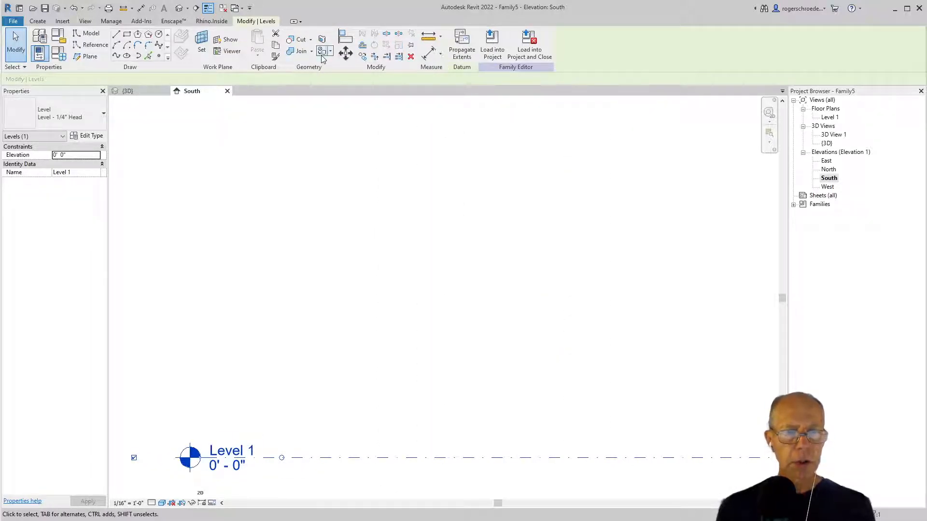
pyautogui.click(362, 56)
pyautogui.click(301, 457)
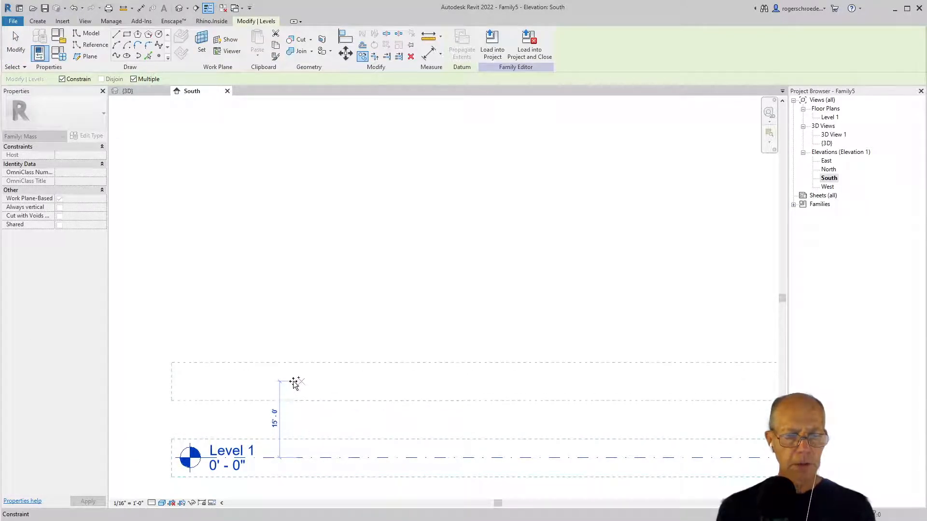
pyautogui.click(294, 378)
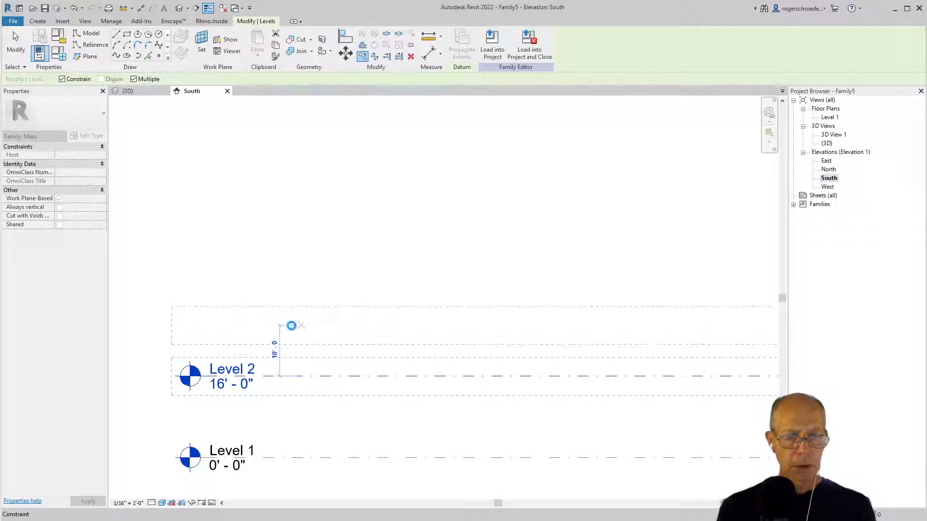
pyautogui.click(293, 327)
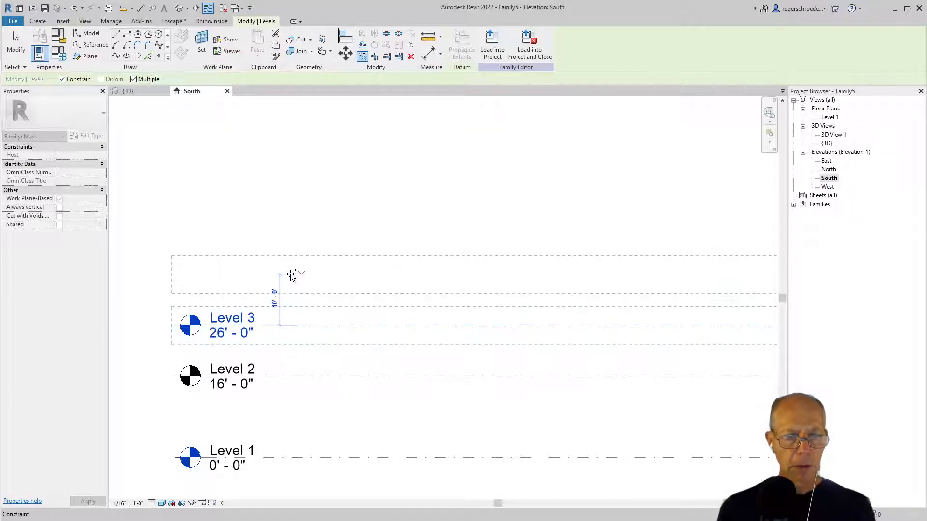
pyautogui.click(291, 276)
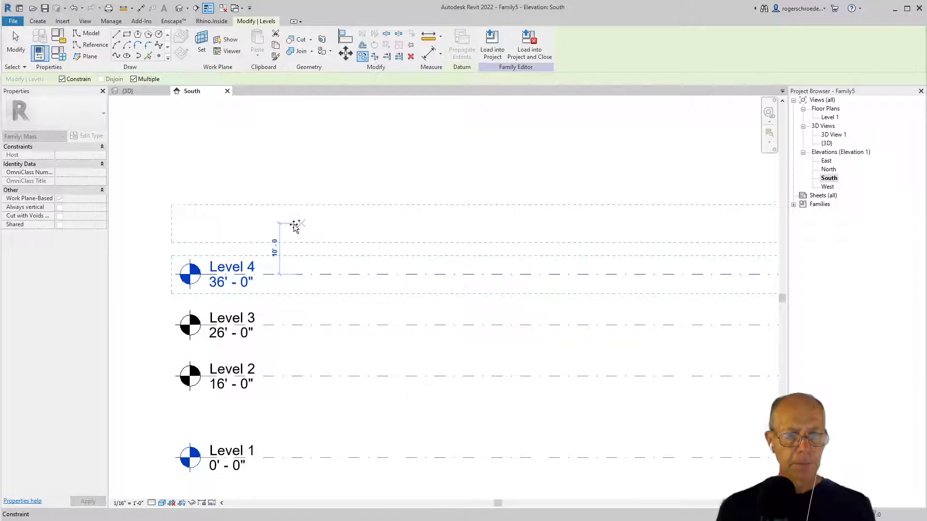
pyautogui.click(294, 225)
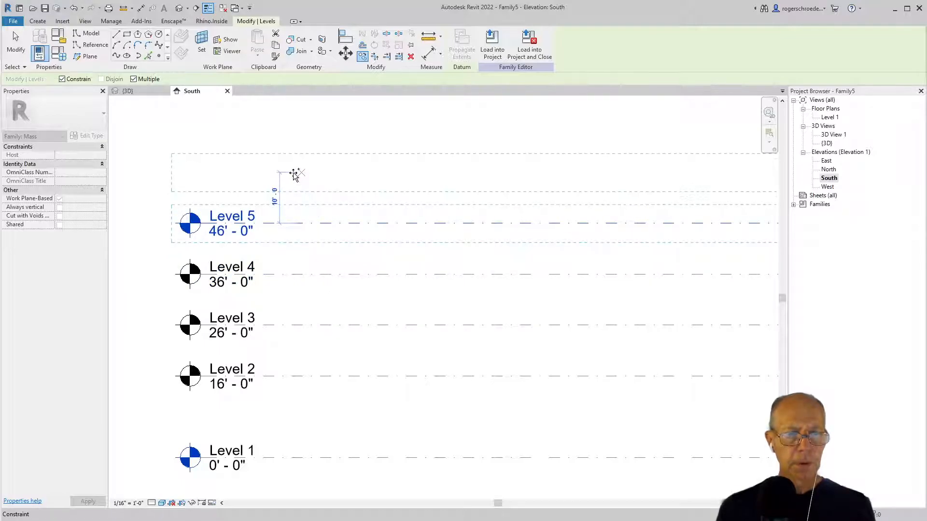
pyautogui.click(294, 174)
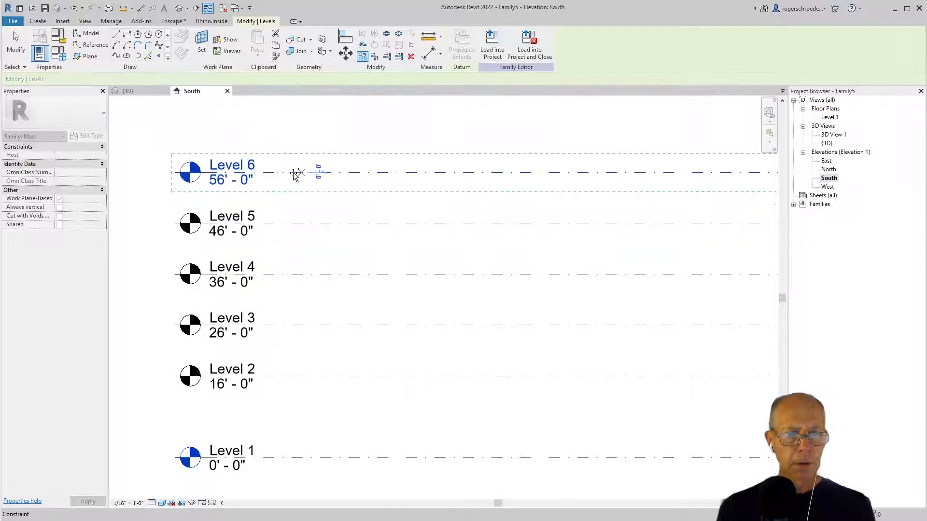
pyautogui.click(301, 123)
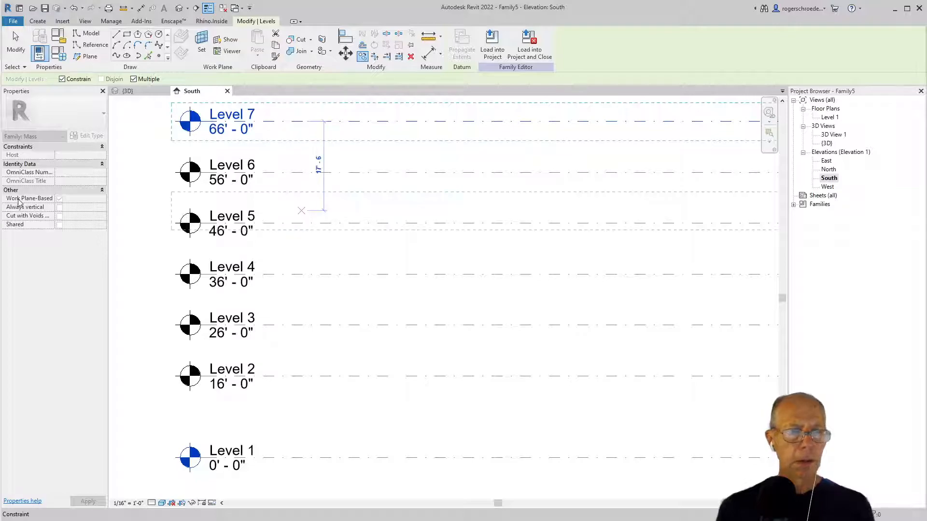
pyautogui.scroll(-1, 256, 296)
pyautogui.scroll(-2, 256, 297)
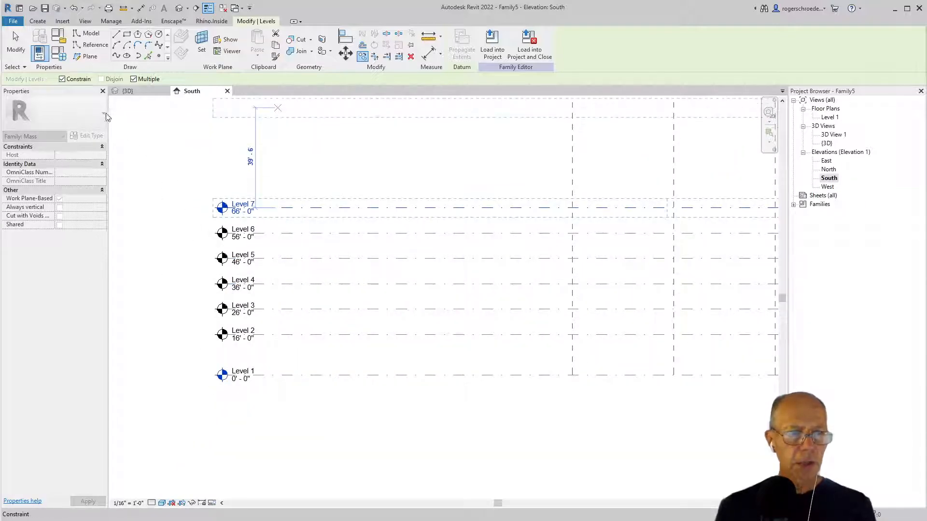
pyautogui.click(15, 44)
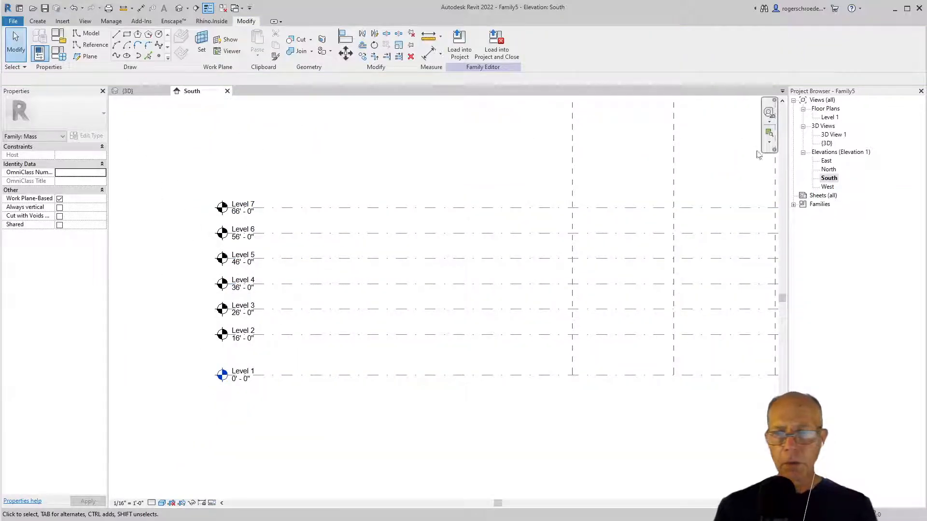
# - Return to the 3D view and place one copy of the Center (Front/Back) reference plane a short distance in front of it
pyautogui.click(140, 91)
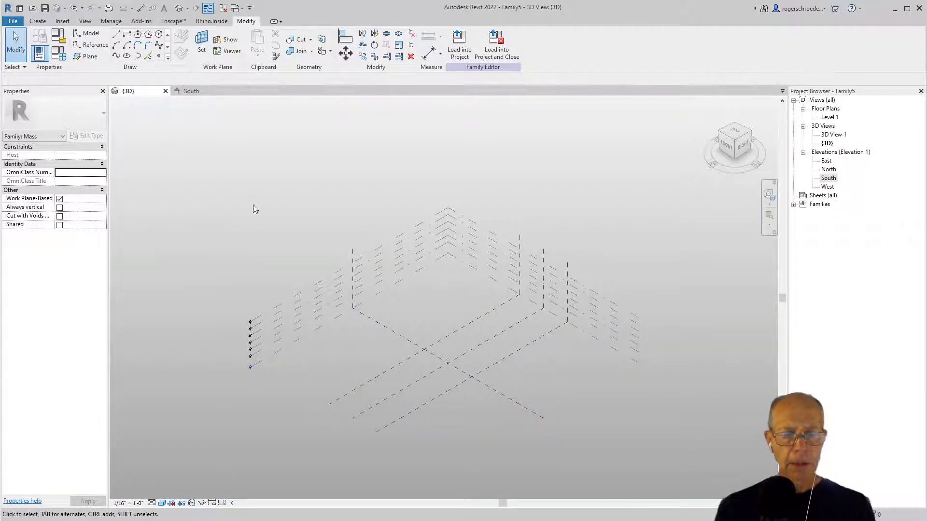
pyautogui.click(381, 327)
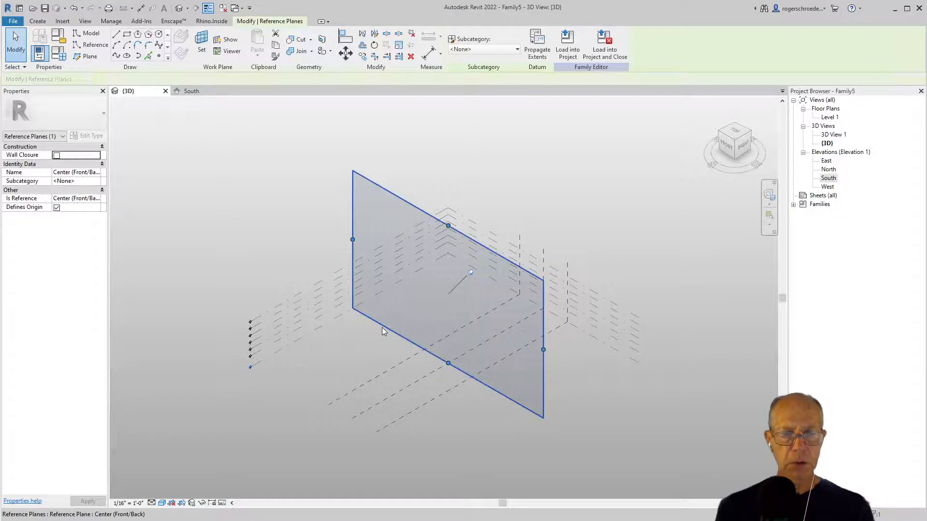
pyautogui.click(362, 56)
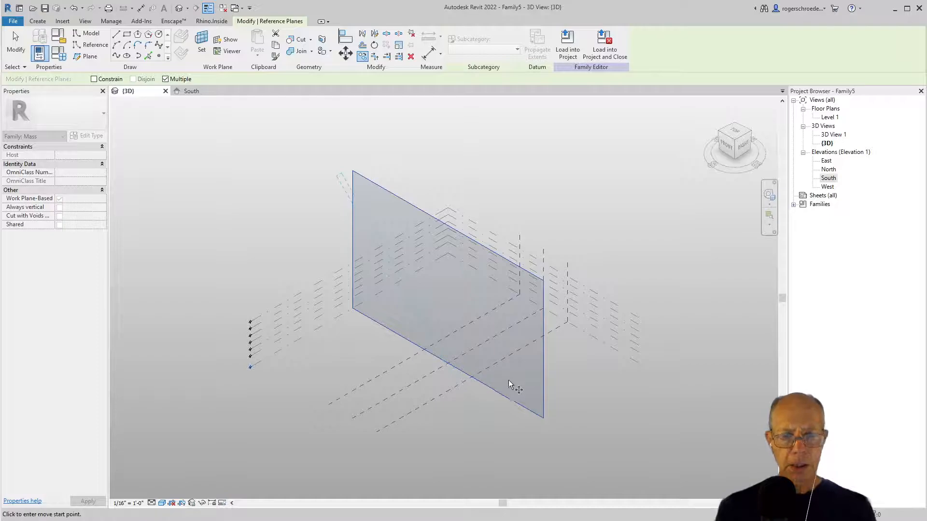
pyautogui.click(500, 395)
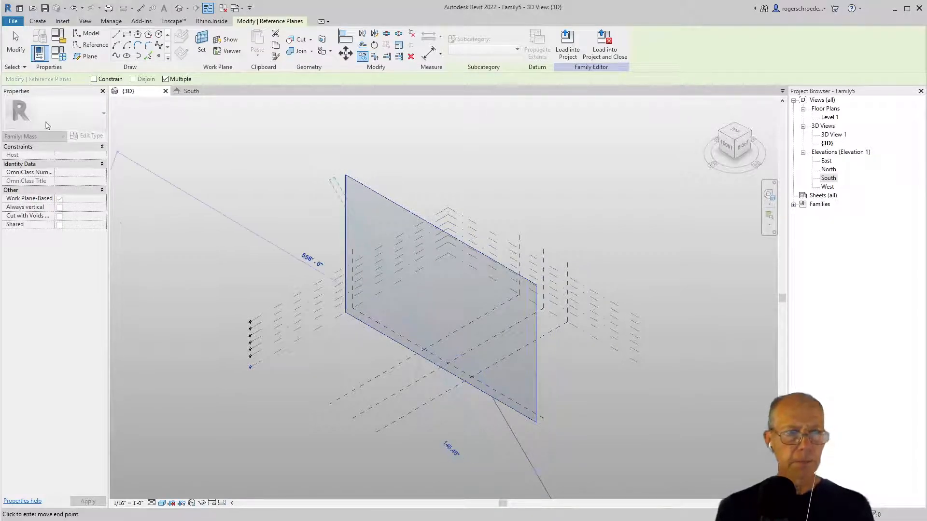
pyautogui.click(16, 52)
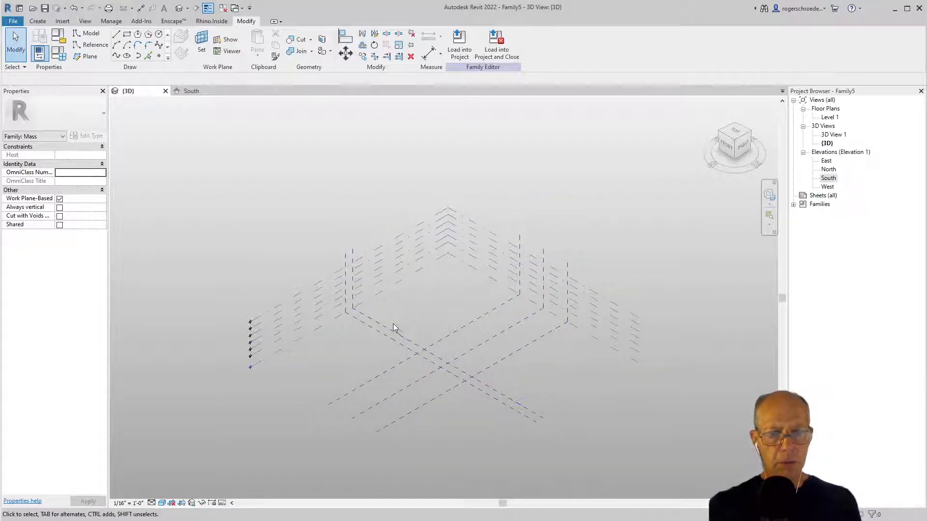
# - Set the outer right-hand copied reference plane as the work plane and draw an S-shaped model spline through four points on it
pyautogui.click(201, 42)
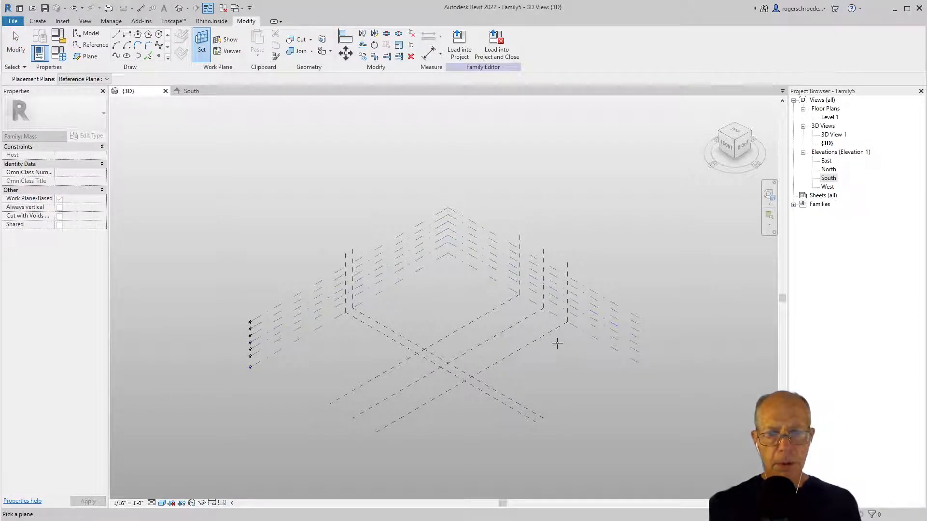
pyautogui.click(548, 340)
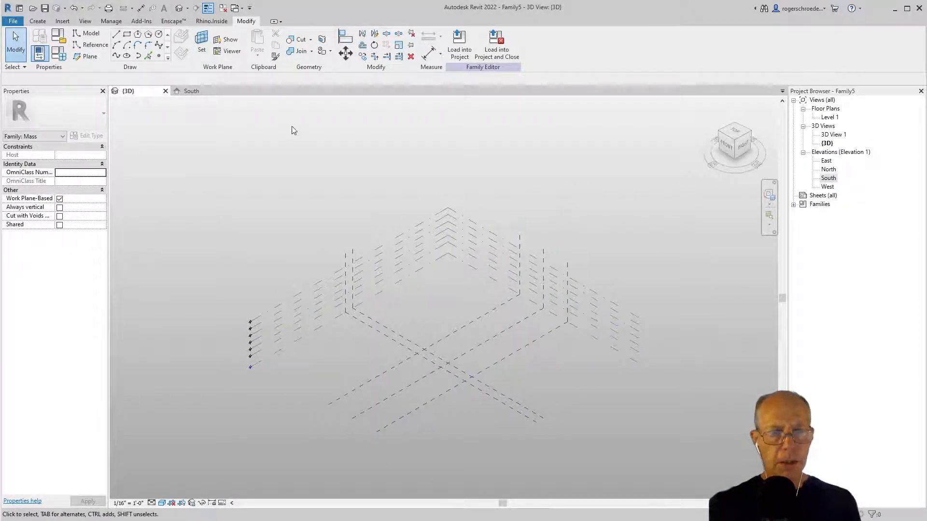
pyautogui.click(115, 57)
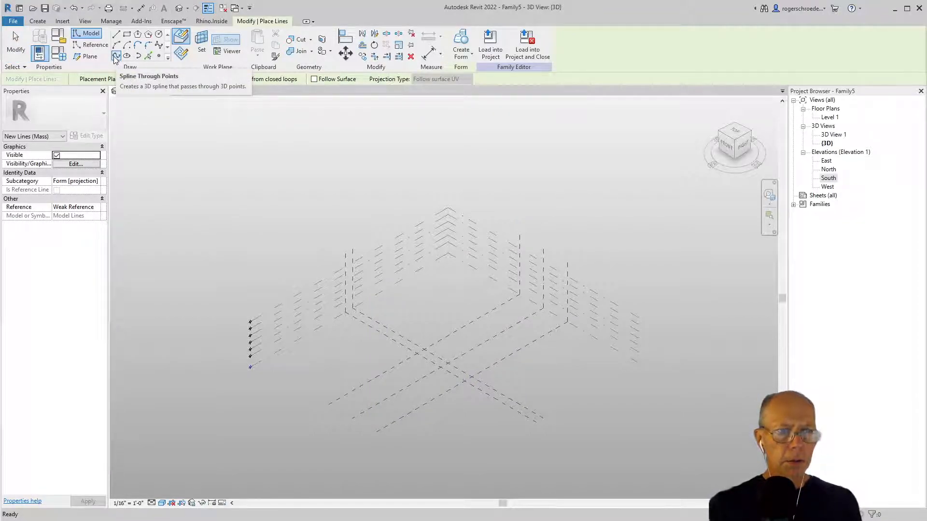
pyautogui.click(467, 355)
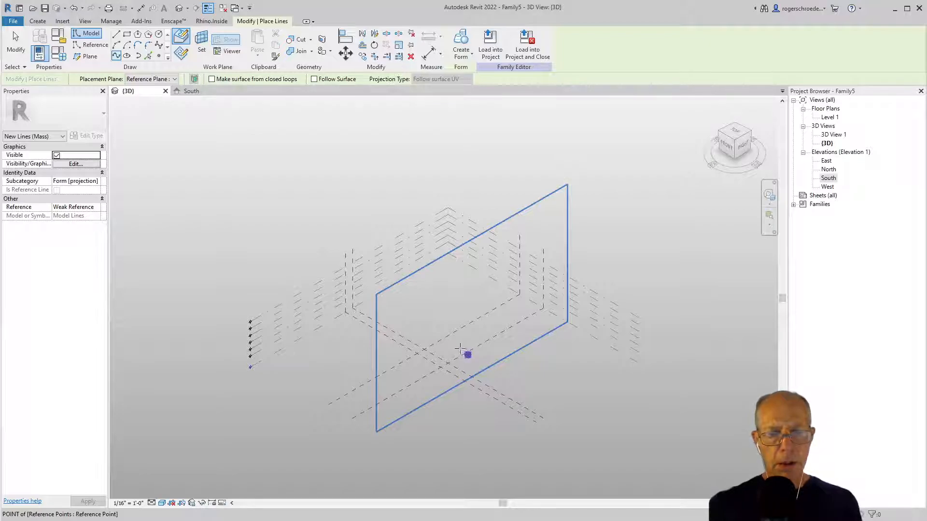
pyautogui.click(456, 338)
pyautogui.click(465, 324)
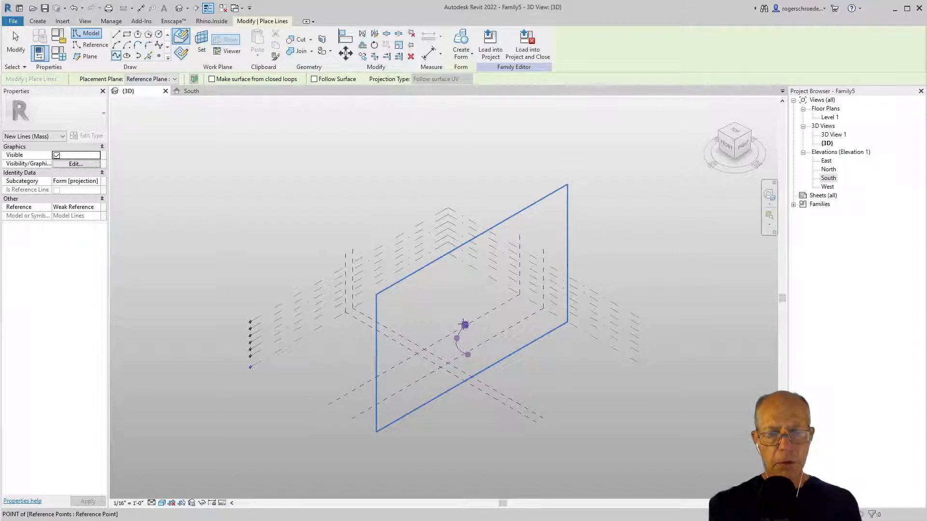
pyautogui.click(454, 309)
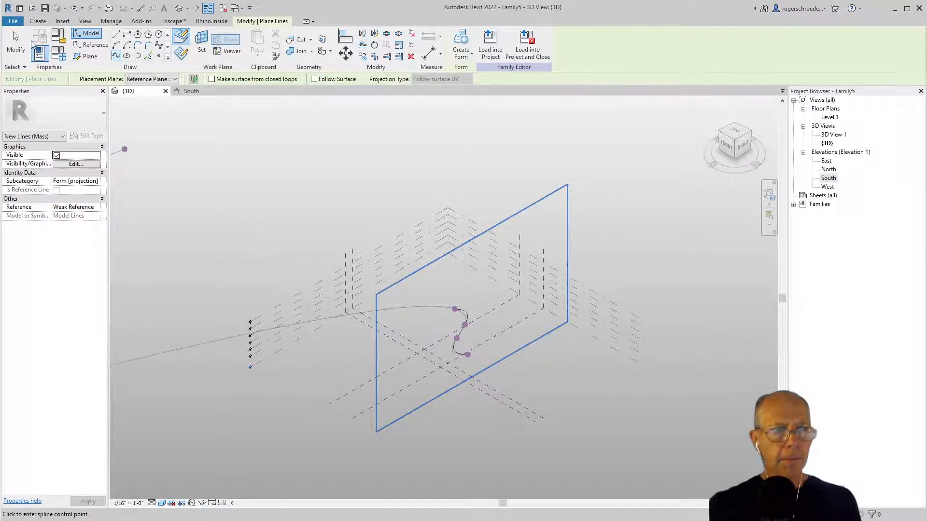
pyautogui.click(13, 48)
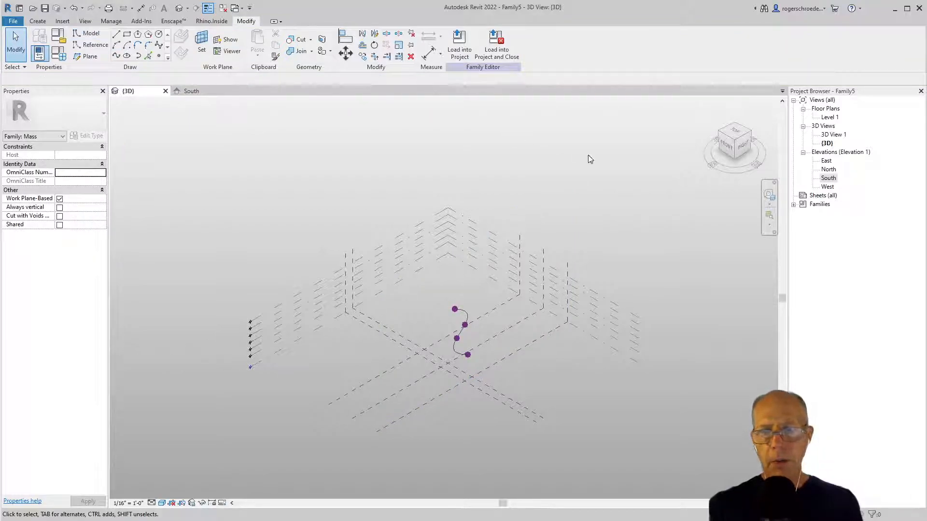
# - In the East elevation, move the spline's lowest point straight down onto Level 2
pyautogui.doubleClick(825, 161)
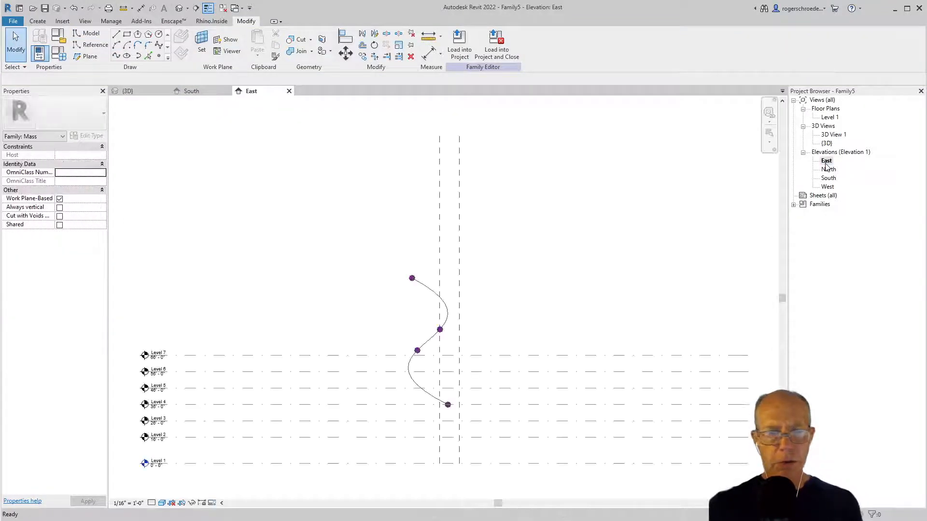
pyautogui.click(448, 406)
pyautogui.moveTo(448, 385); pyautogui.dragTo(448, 428)
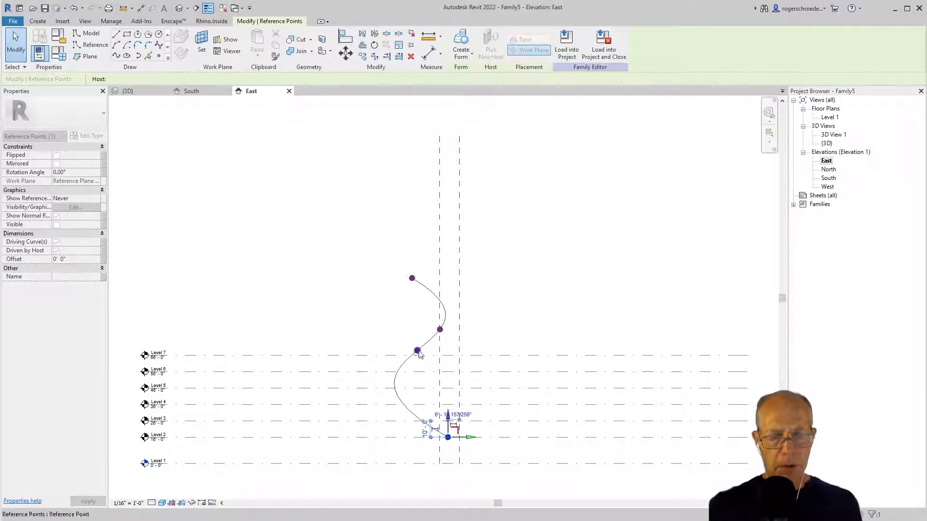
# - Lower the spline's other three points to about 3' below Level 4, midway between Levels 5 and 6, and about 4' 9" above Level 7
pyautogui.click(417, 350)
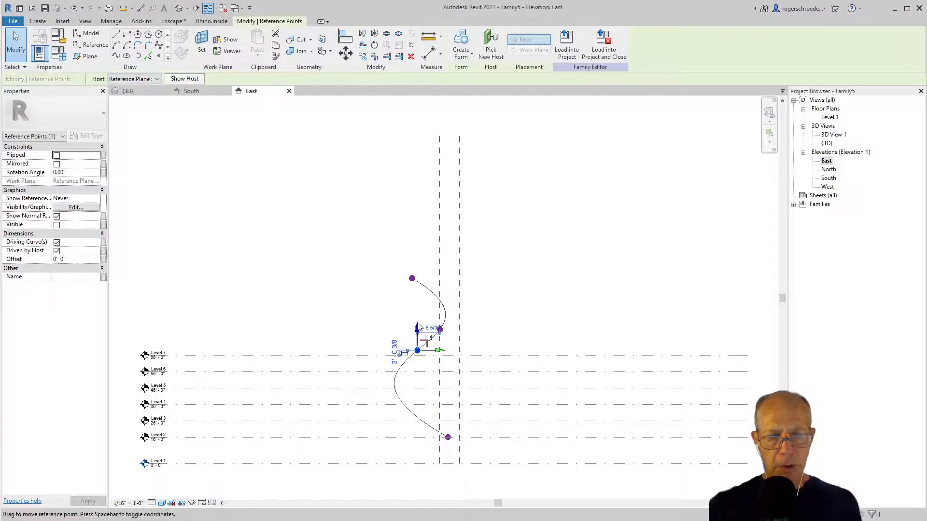
pyautogui.moveTo(418, 330); pyautogui.dragTo(458, 408)
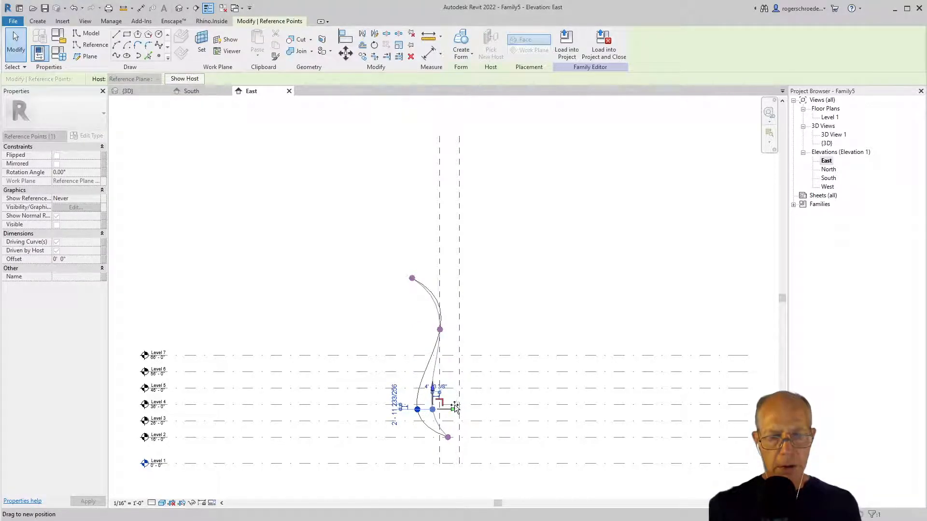
pyautogui.click(440, 330)
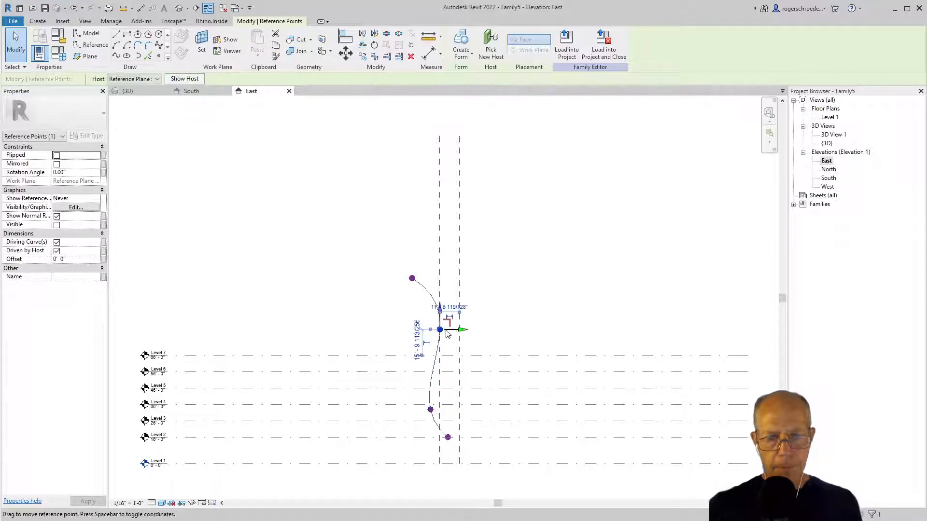
pyautogui.moveTo(441, 311); pyautogui.dragTo(442, 361)
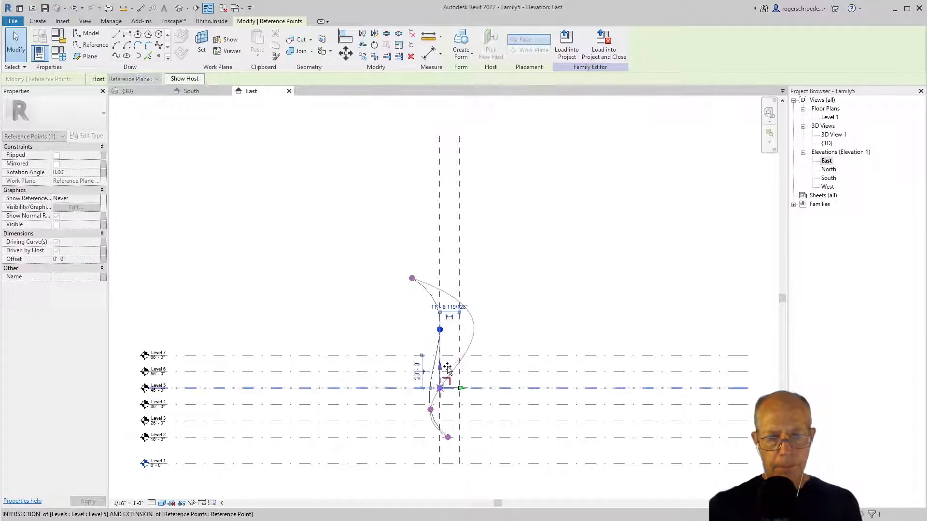
pyautogui.click(412, 279)
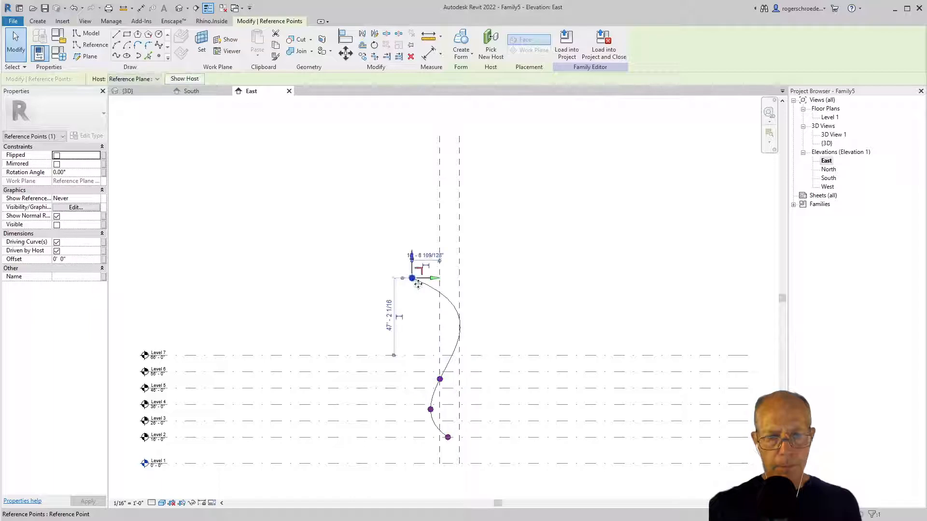
pyautogui.moveTo(412, 258); pyautogui.dragTo(452, 346)
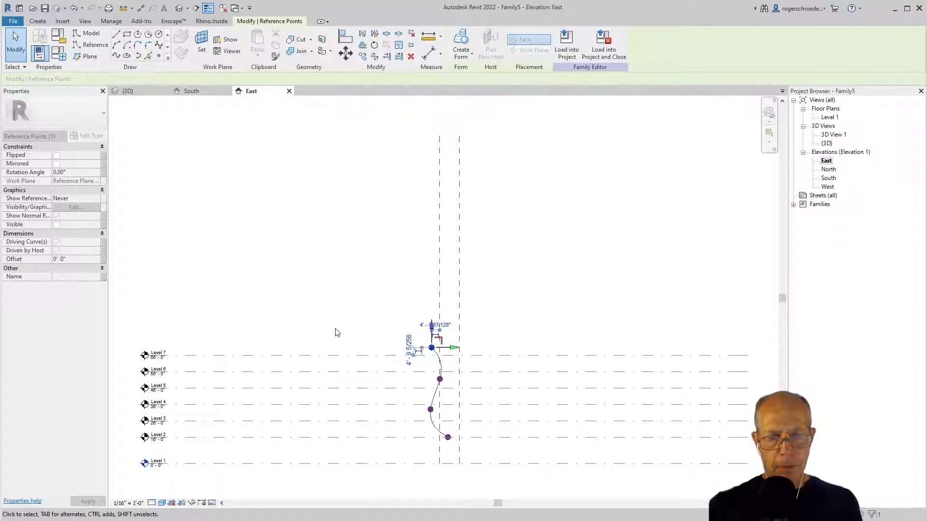
pyautogui.click(333, 328)
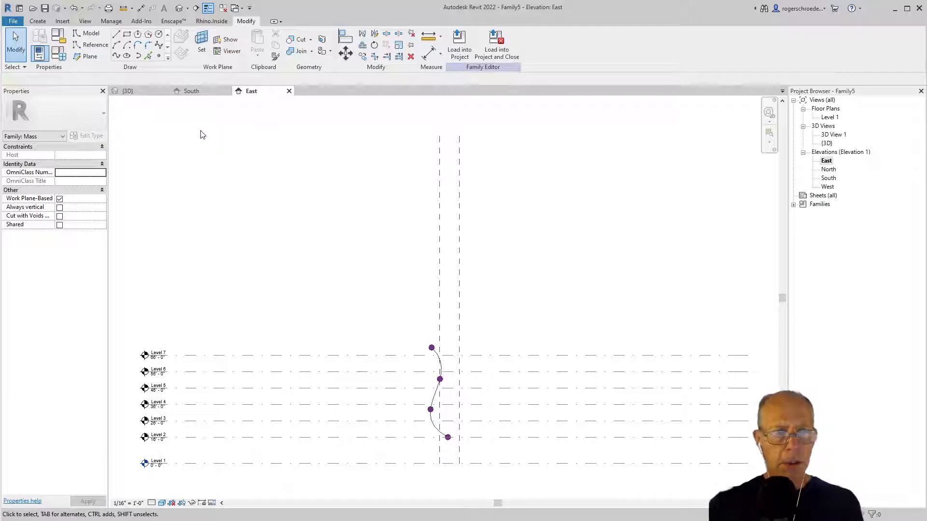
# - In the South elevation, copy the spline with its points from the outer right-hand reference plane onto the outer left-hand one
pyautogui.click(190, 92)
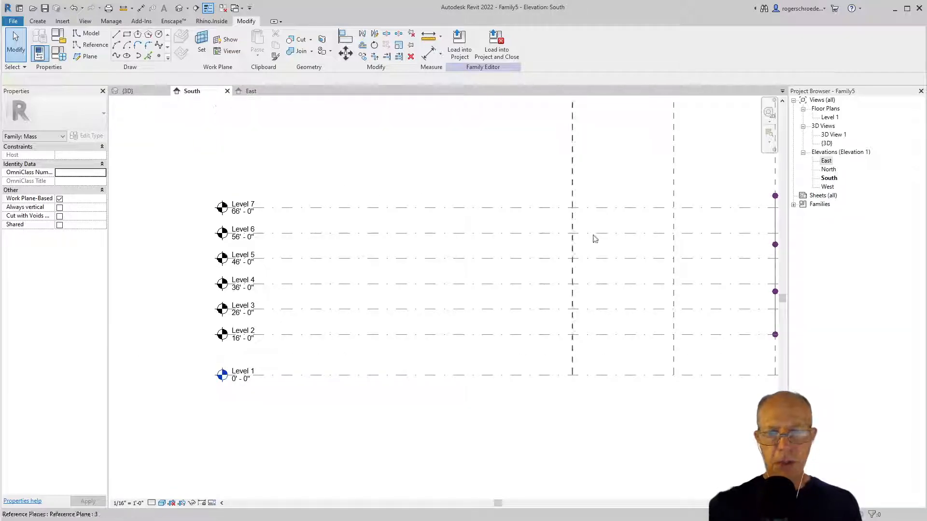
pyautogui.moveTo(631, 478); pyautogui.dragTo(507, 475, button='middle')
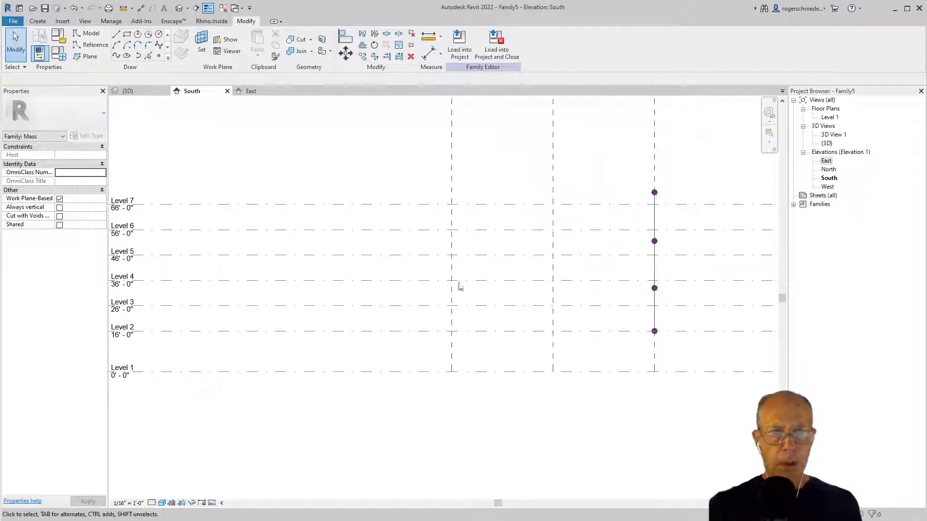
pyautogui.click(363, 56)
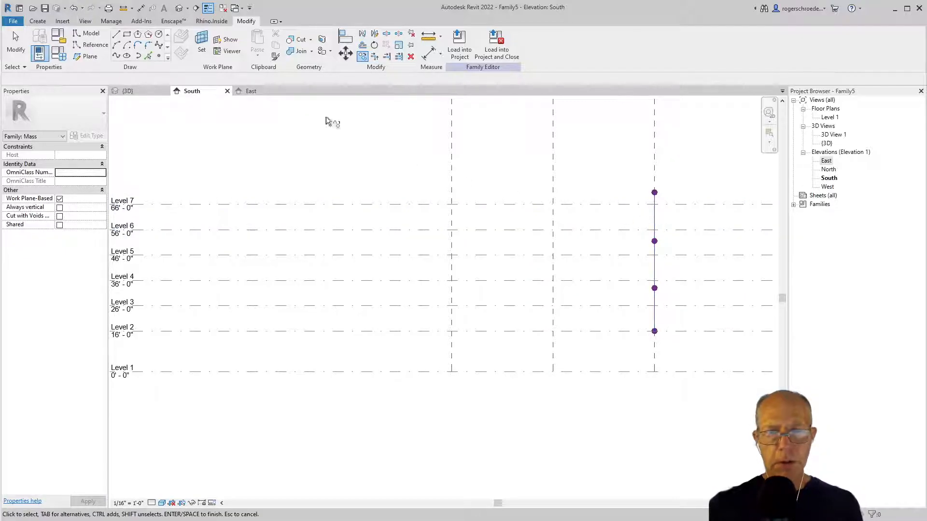
pyautogui.press('Escape')
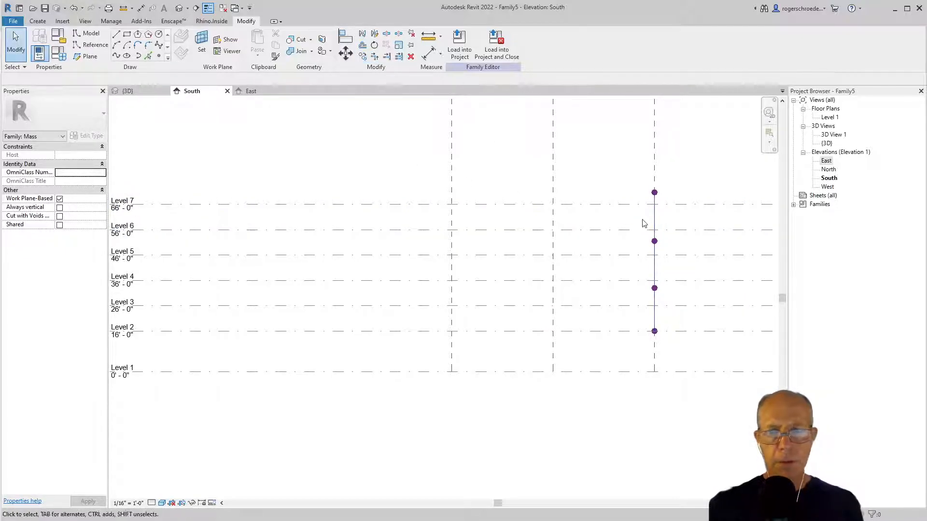
pyautogui.click(654, 226)
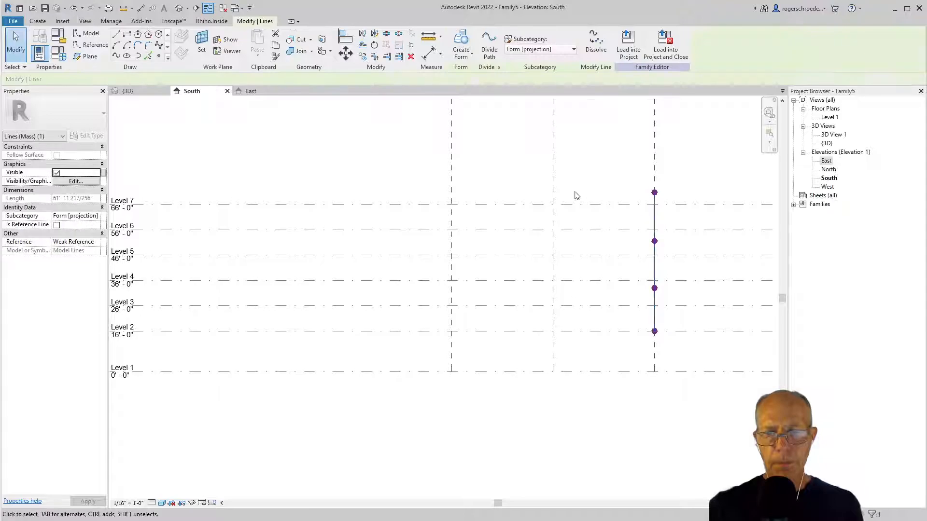
pyautogui.click(359, 56)
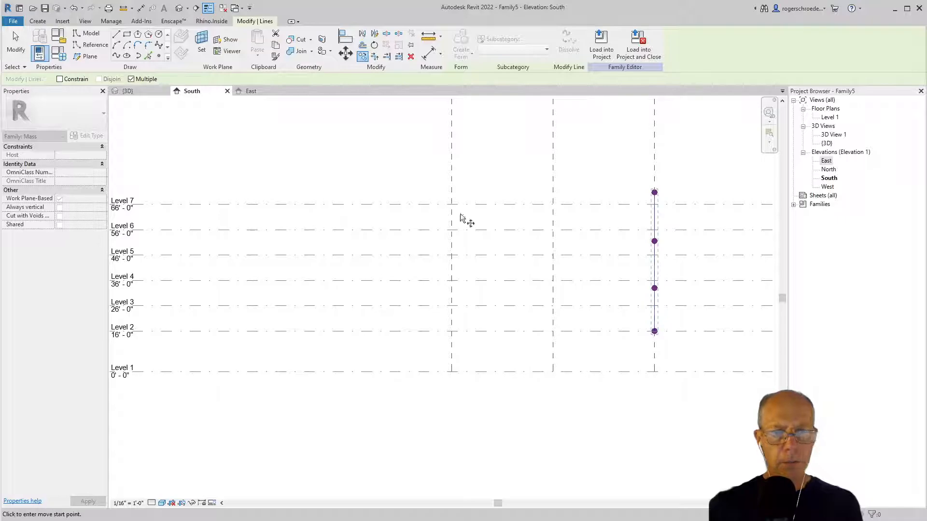
pyautogui.click(654, 231)
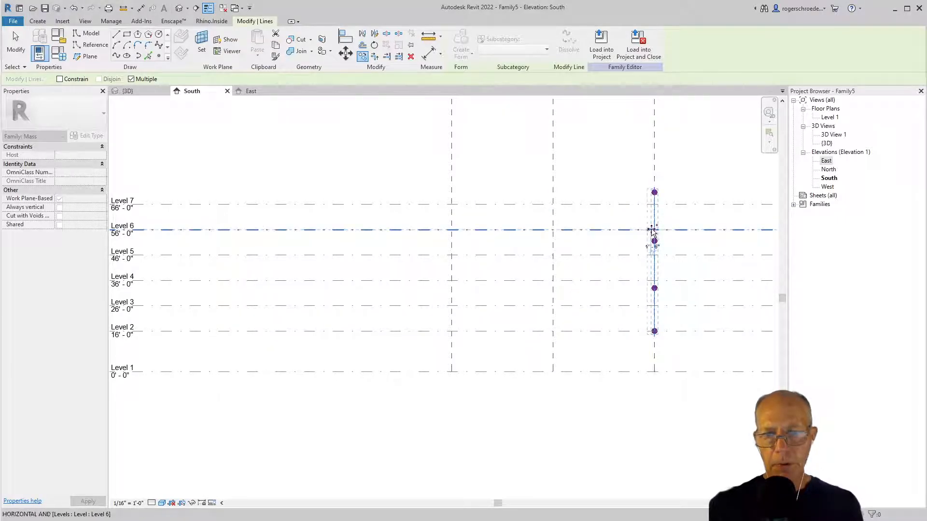
pyautogui.click(452, 230)
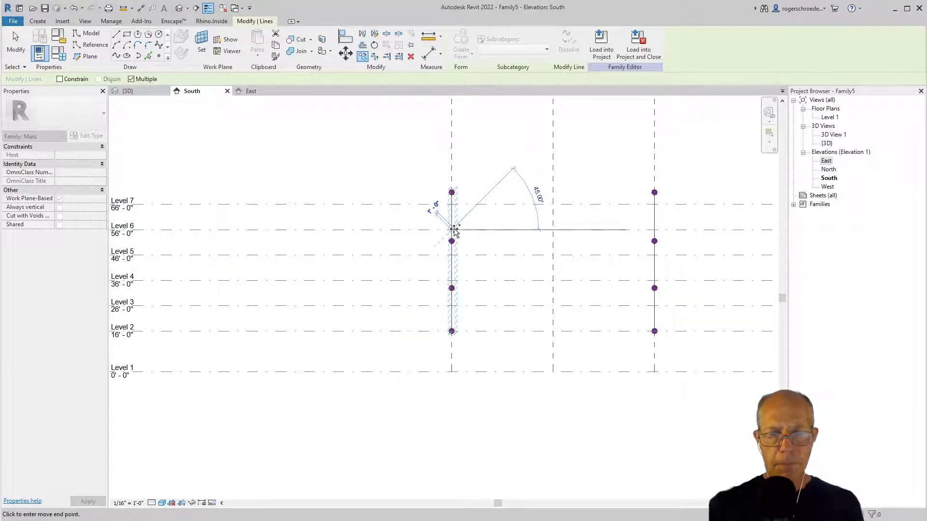
# - In the East elevation, reshape the near spline by moving its top point right between the reference planes and its upper middle point left
pyautogui.click(247, 91)
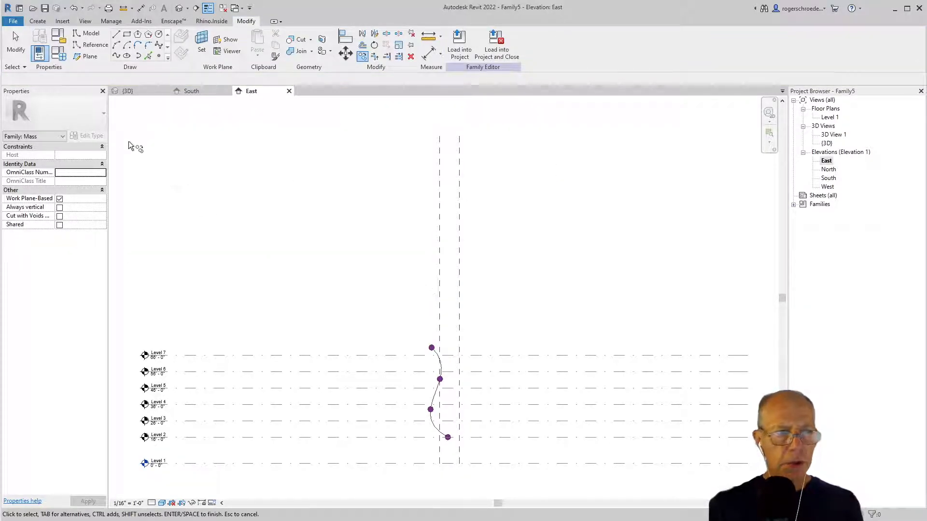
pyautogui.click(15, 43)
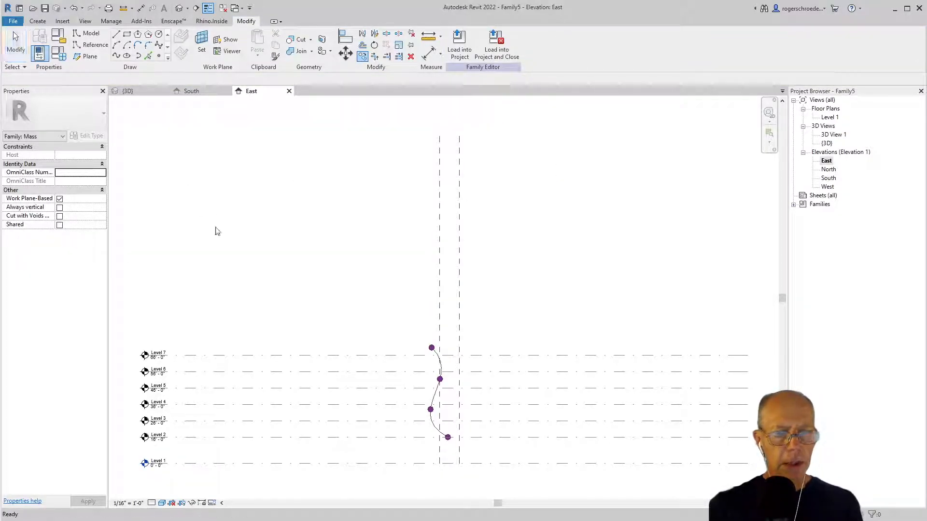
pyautogui.click(431, 347)
pyautogui.moveTo(456, 347); pyautogui.dragTo(468, 349)
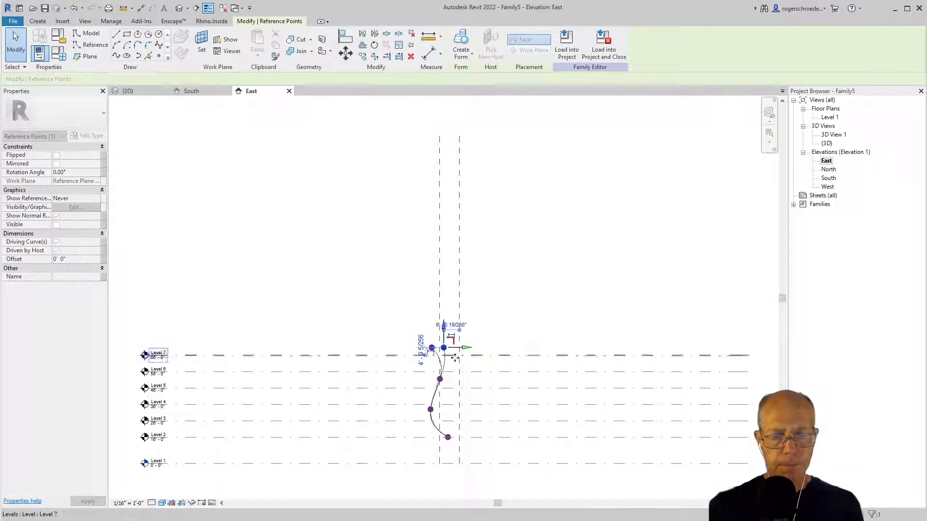
pyautogui.click(440, 379)
pyautogui.moveTo(462, 383); pyautogui.dragTo(443, 419)
# - Move the near spline's lower middle point right onto the reference plane, and lower the far spline's top point onto Level 7
pyautogui.click(430, 409)
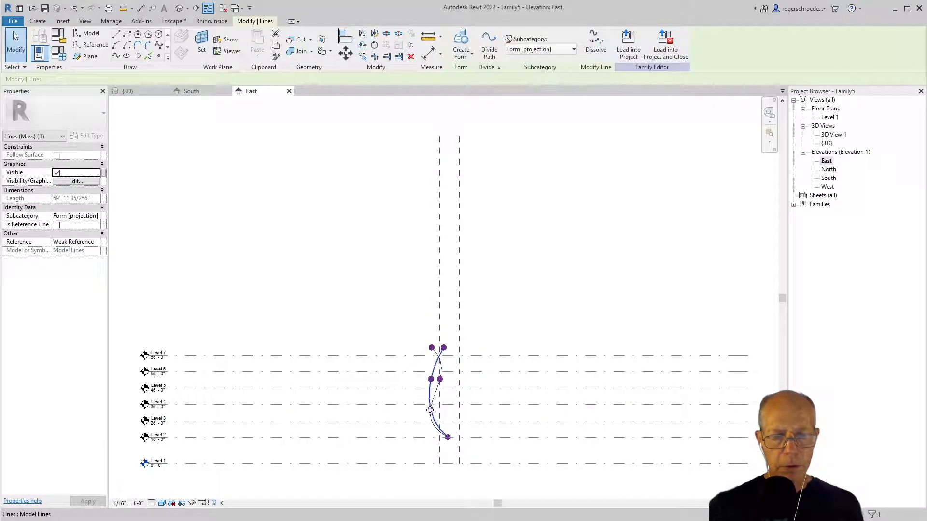
pyautogui.click(424, 414)
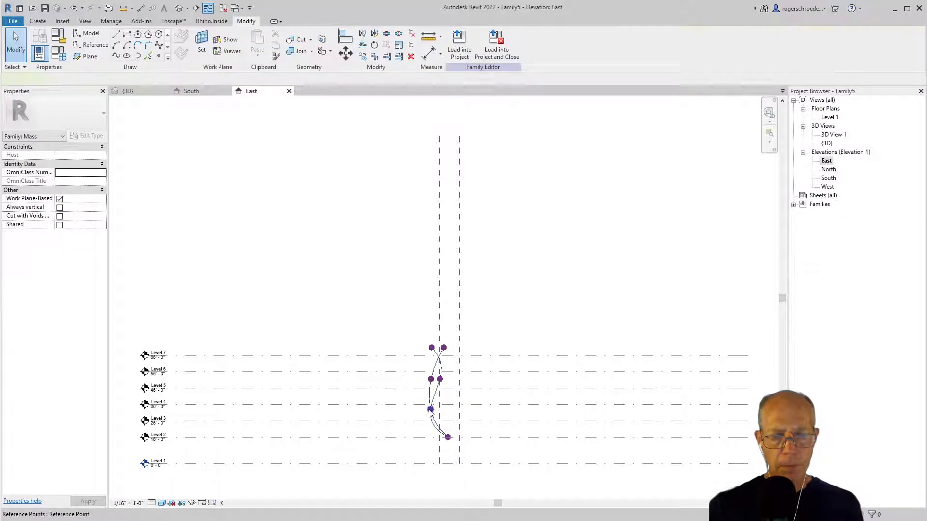
pyautogui.click(430, 410)
pyautogui.moveTo(446, 410); pyautogui.dragTo(459, 409)
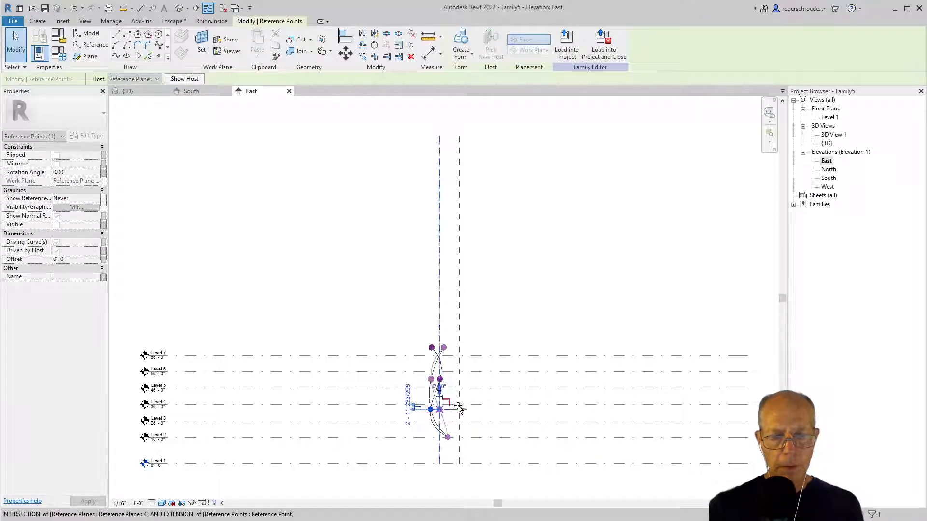
pyautogui.click(341, 362)
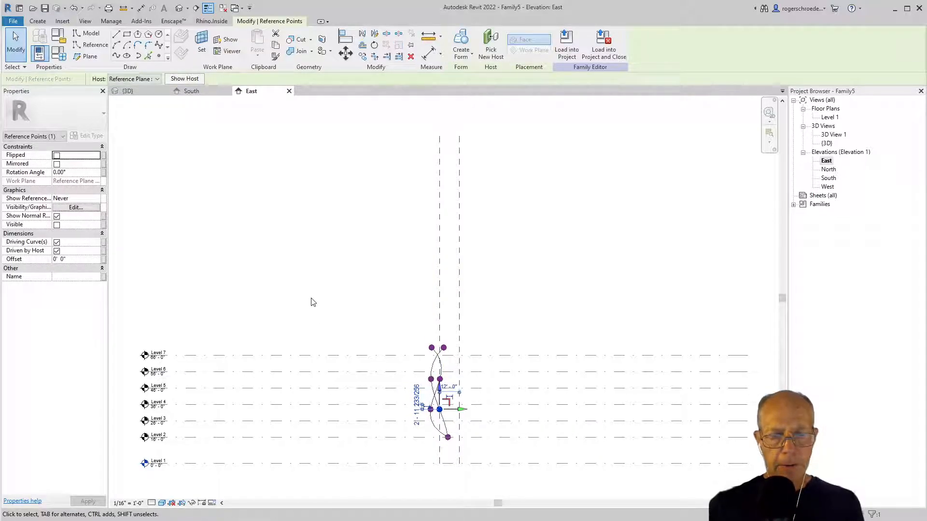
pyautogui.click(431, 349)
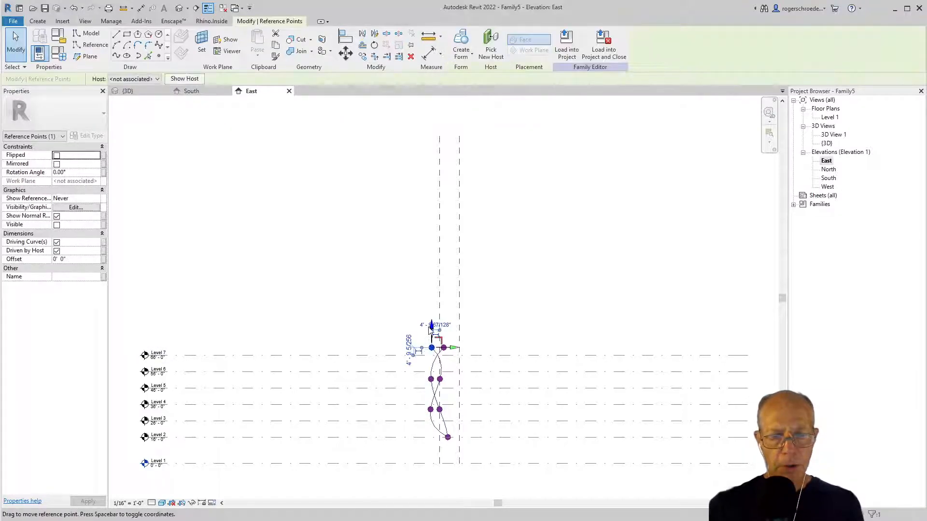
pyautogui.moveTo(431, 326); pyautogui.dragTo(431, 355)
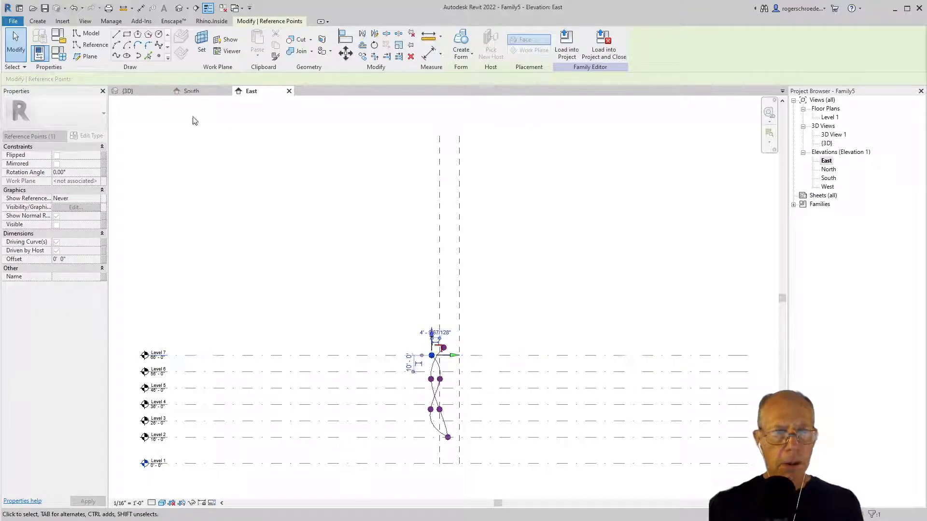
# - In the 3D view, create a form spanning the two splines
pyautogui.click(146, 94)
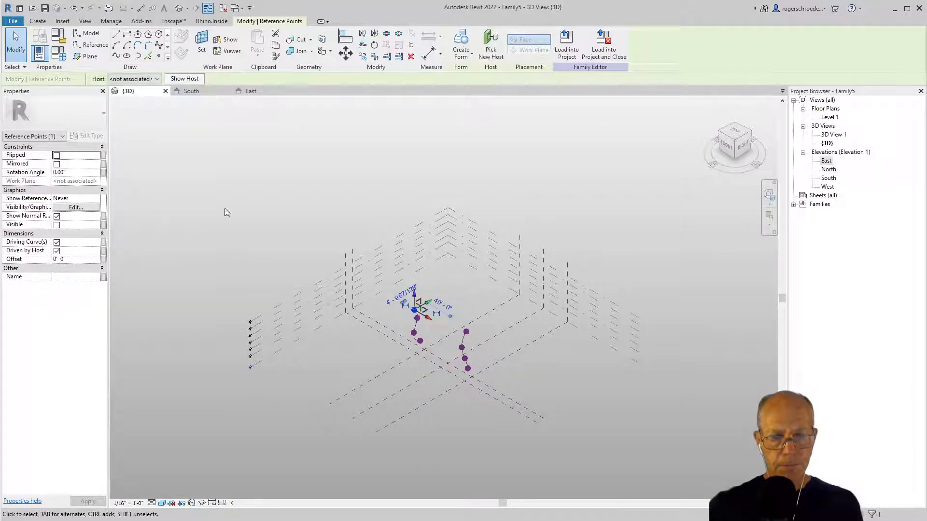
pyautogui.click(253, 273)
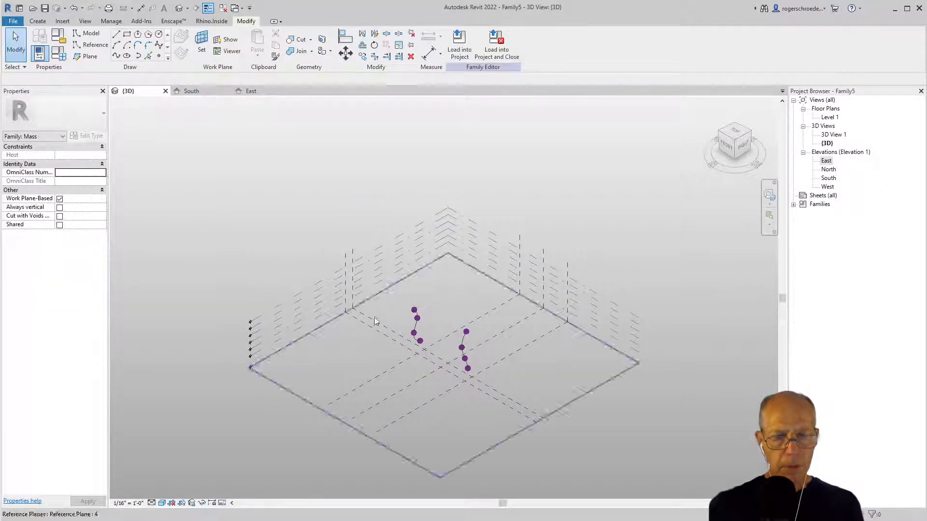
pyautogui.click(416, 331)
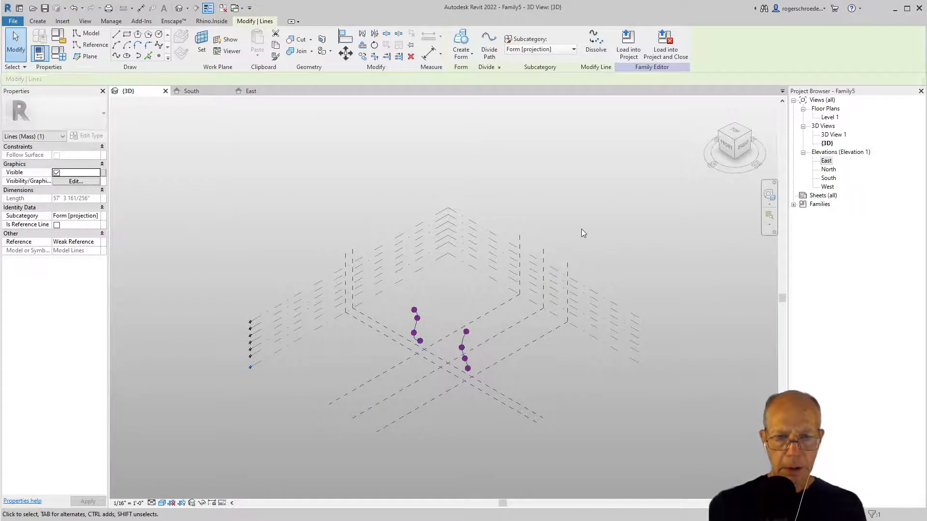
pyautogui.keyDown('ctrl'); pyautogui.click(466, 339); pyautogui.keyUp('ctrl')
pyautogui.click(461, 52)
pyautogui.click(464, 76)
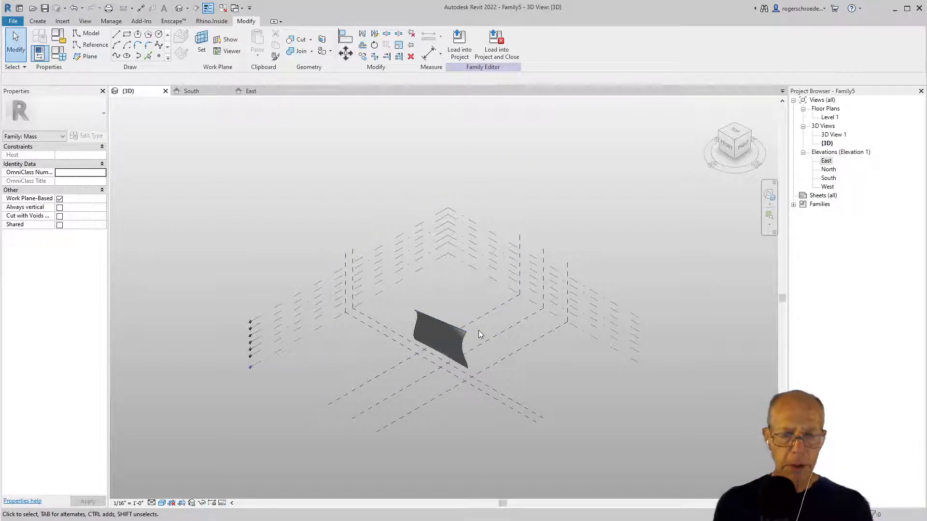
# - Divide the new form's surface and set both the U grid and V grid numbers to 80
pyautogui.click(439, 338)
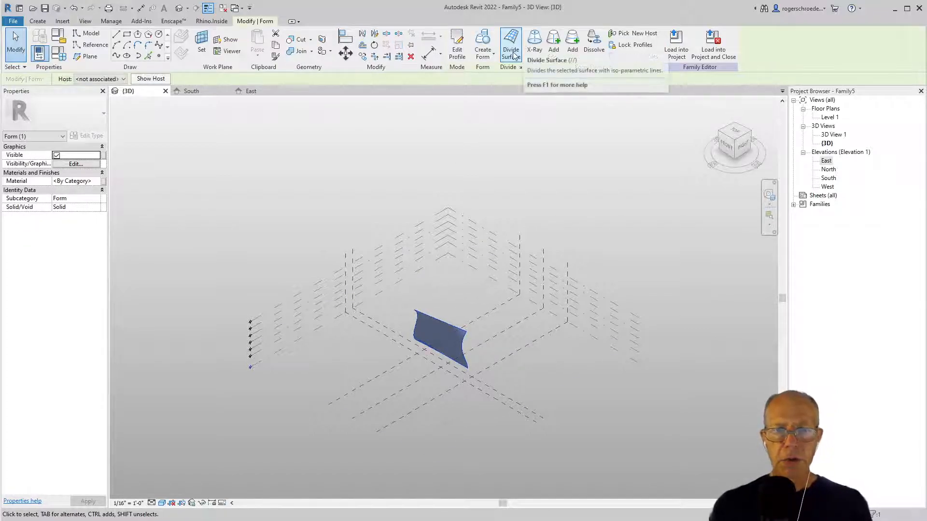
pyautogui.click(512, 43)
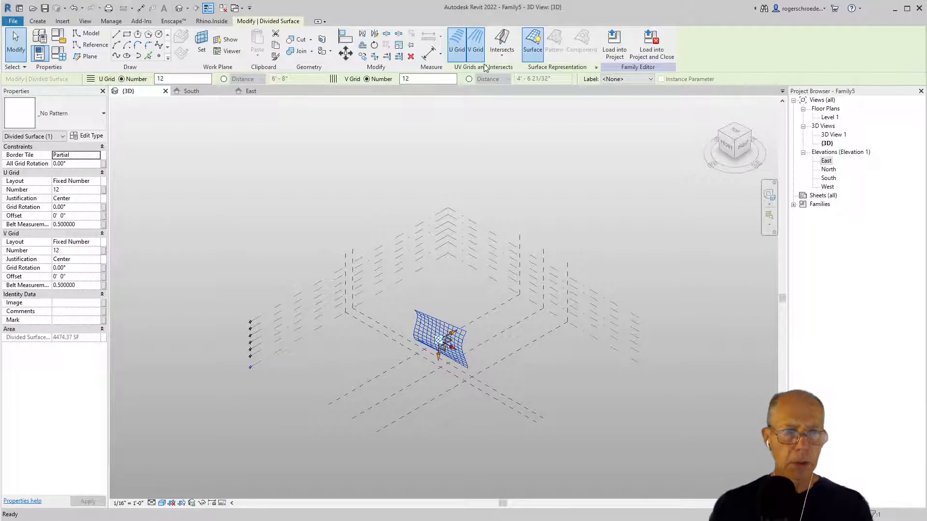
pyautogui.click(61, 191)
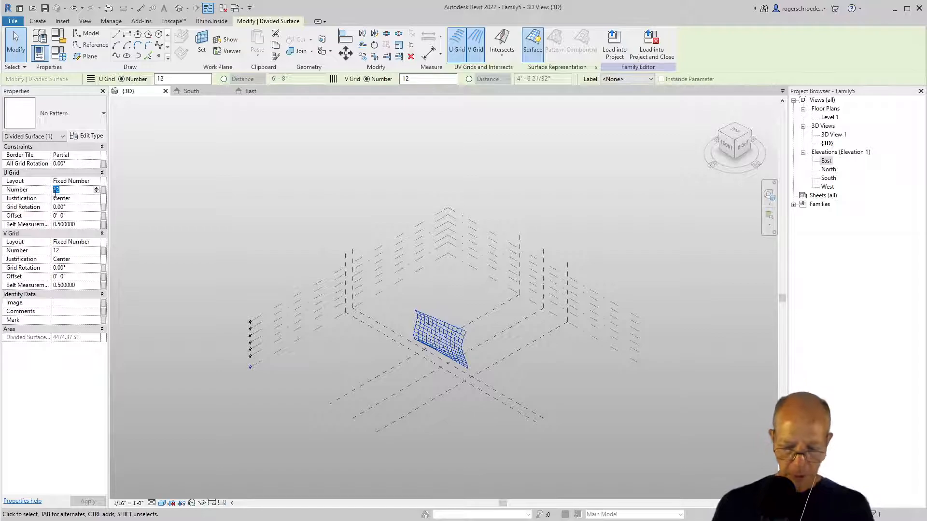
pyautogui.write('80')
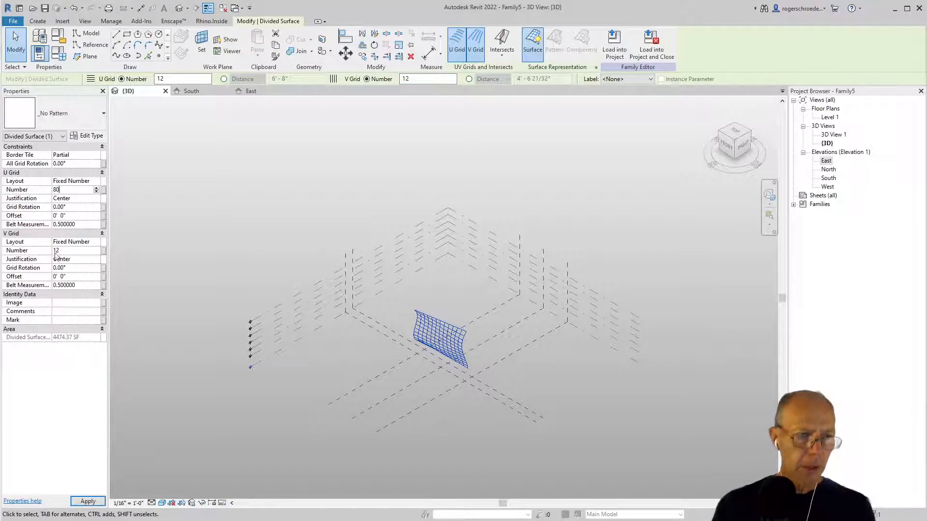
pyautogui.click(61, 250)
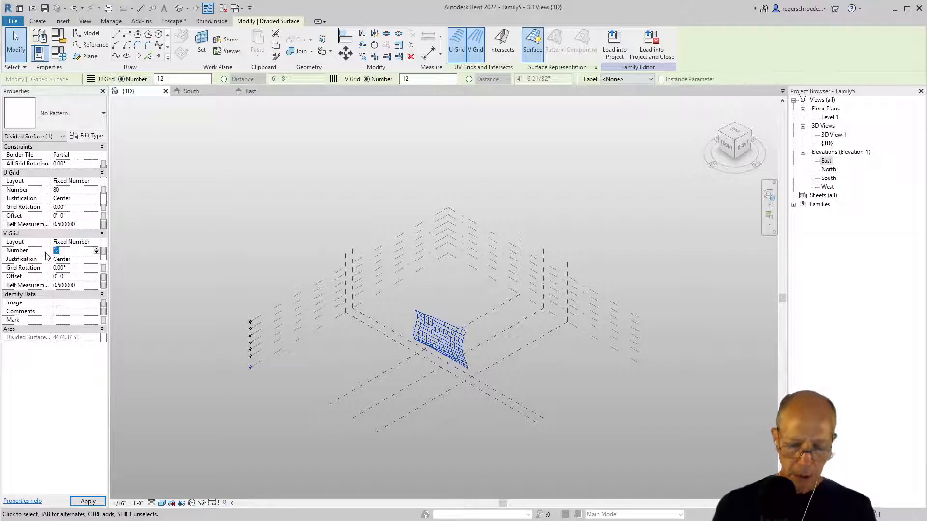
pyautogui.write('80')
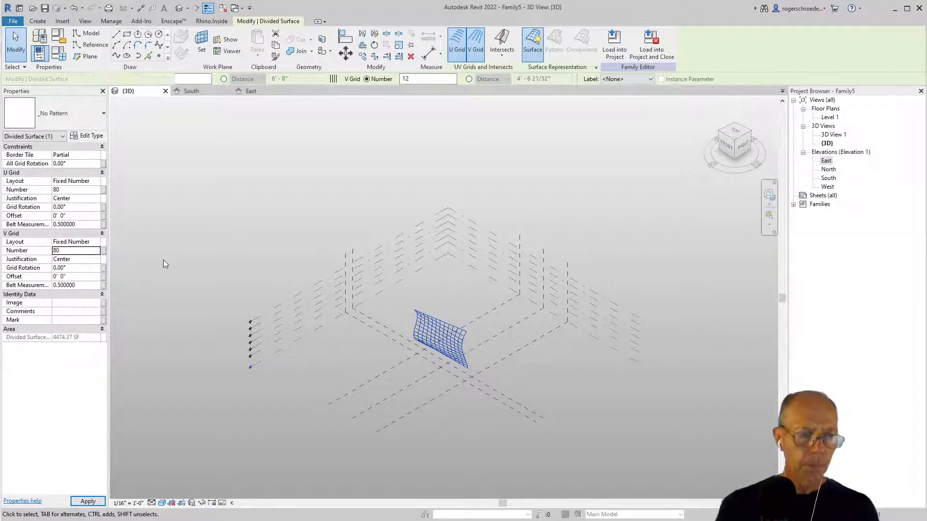
pyautogui.click(63, 251)
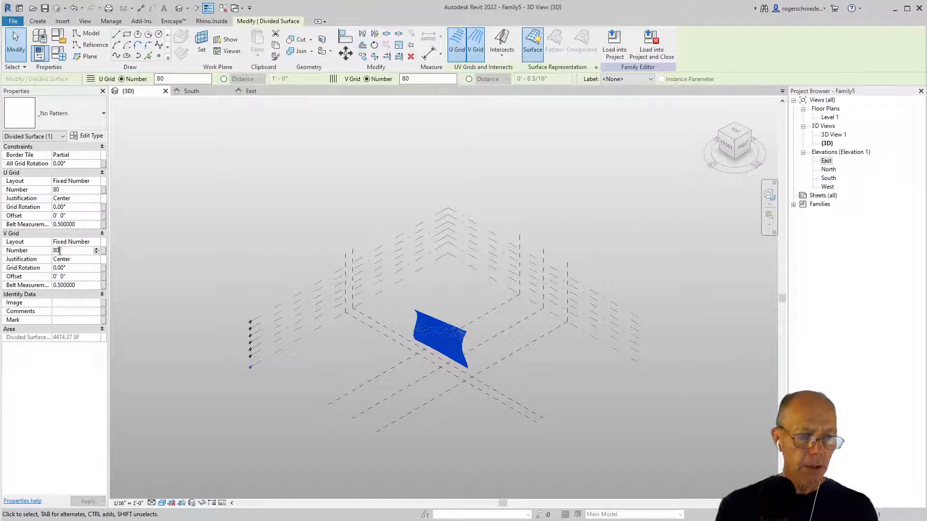
# - Set both the V grid and U grid numbers of the curved divided surface to 8
pyautogui.write('8')
pyautogui.click(62, 189)
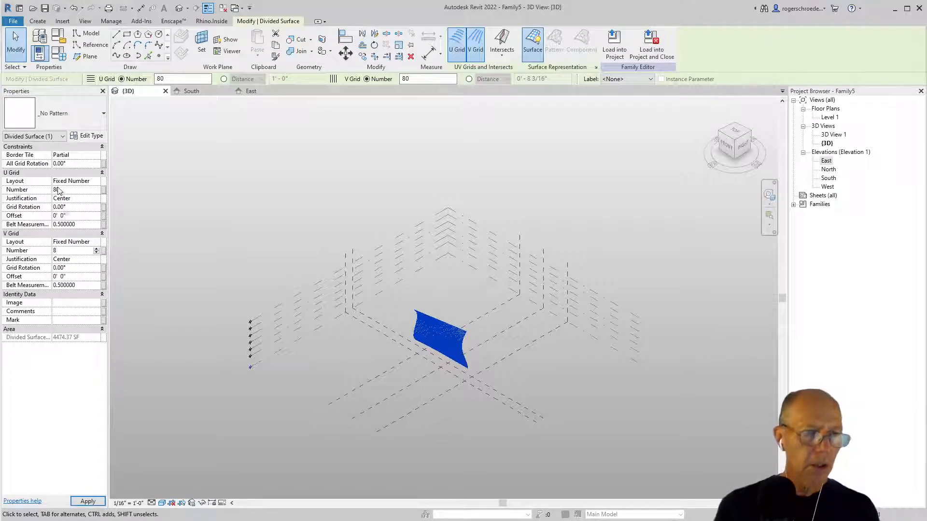
pyautogui.write('8')
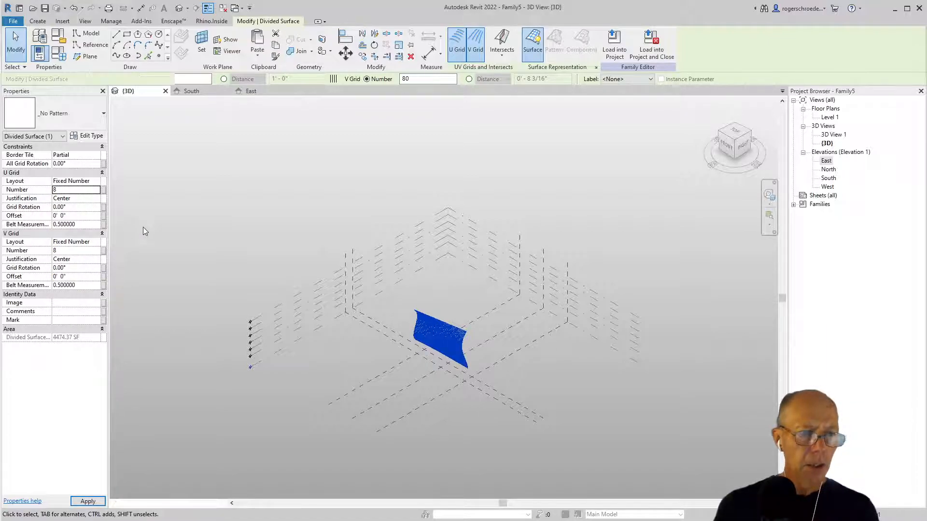
pyautogui.click(143, 227)
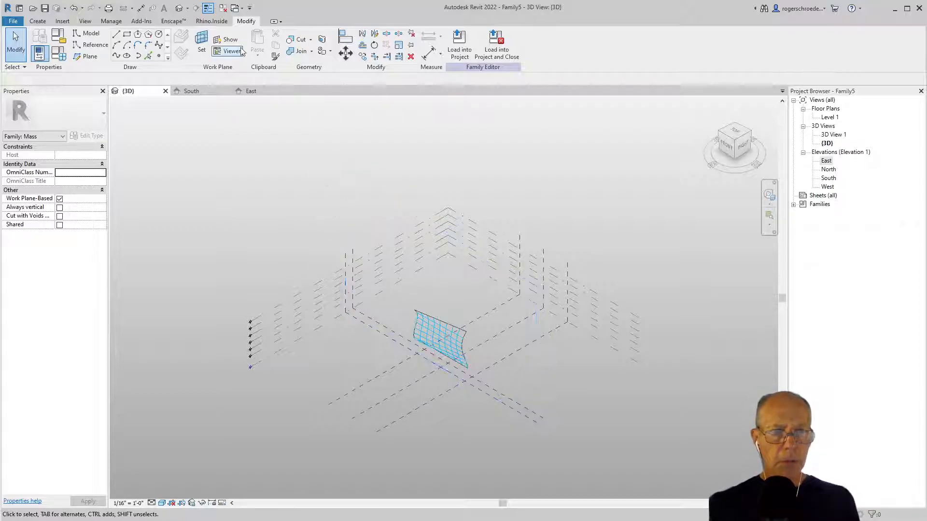
# - Set the long vertical reference plane behind the curved surface as the work plane and sketch a model-line rectangle on it
pyautogui.click(201, 44)
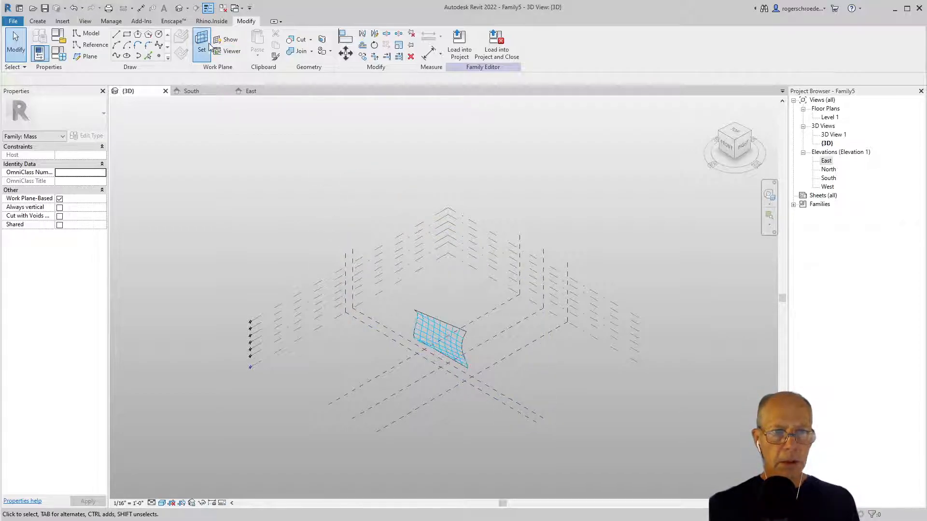
pyautogui.click(353, 250)
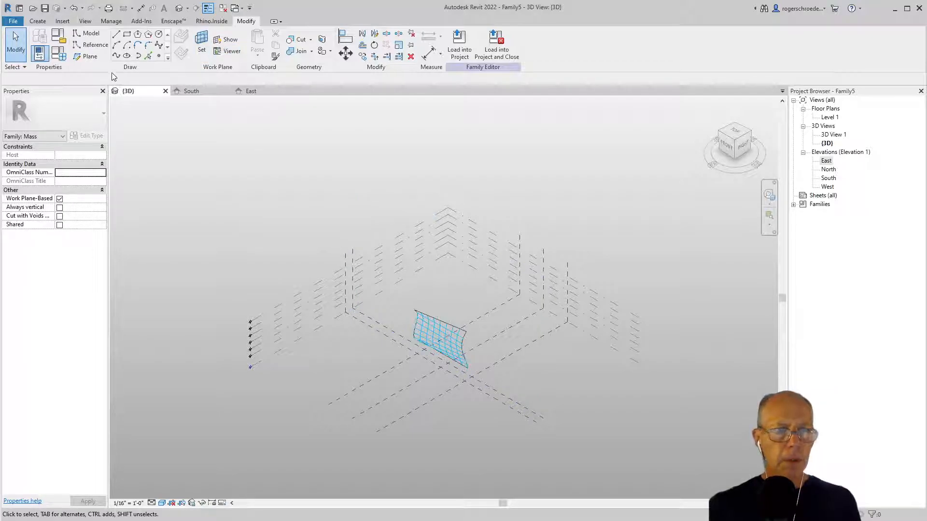
pyautogui.click(127, 34)
pyautogui.click(418, 297)
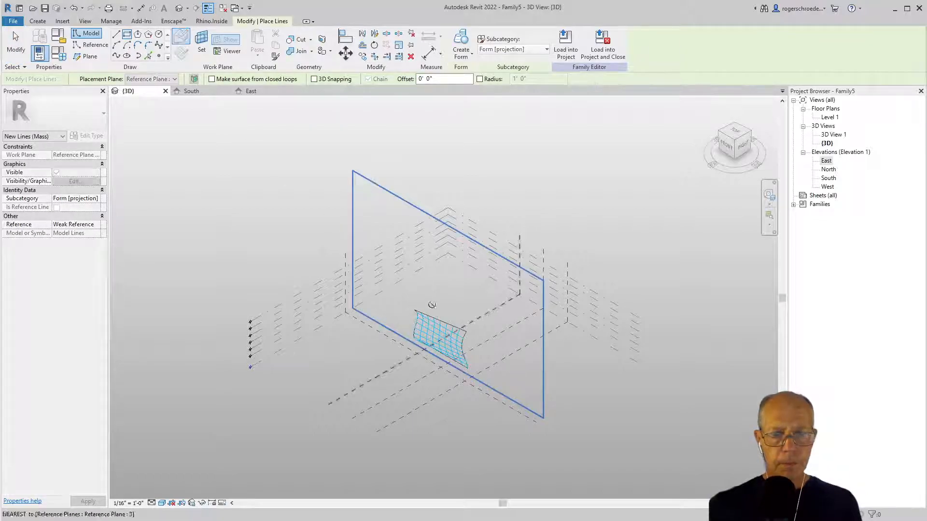
pyautogui.click(475, 357)
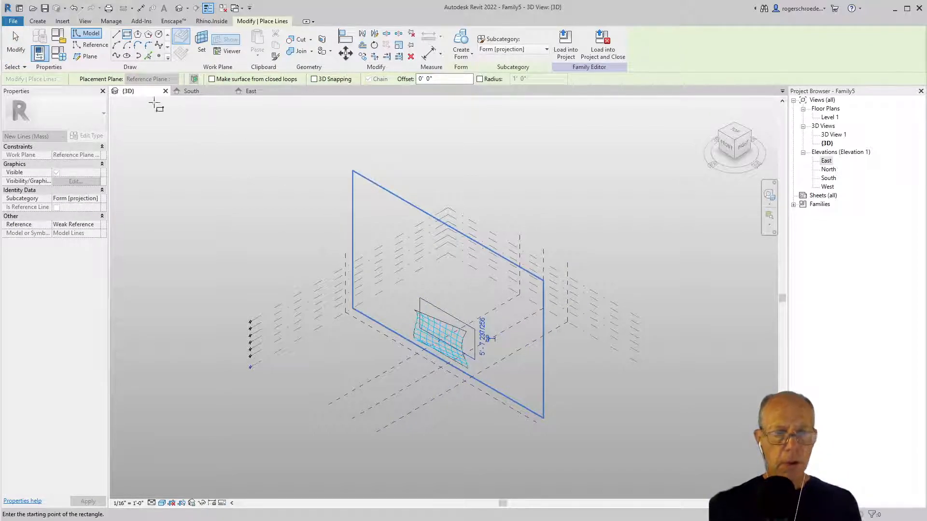
# - In the South elevation, move the rectangle's four corners onto the outer reference planes, the upper ones near Level 7 and the lower ones at Level 2
pyautogui.click(189, 91)
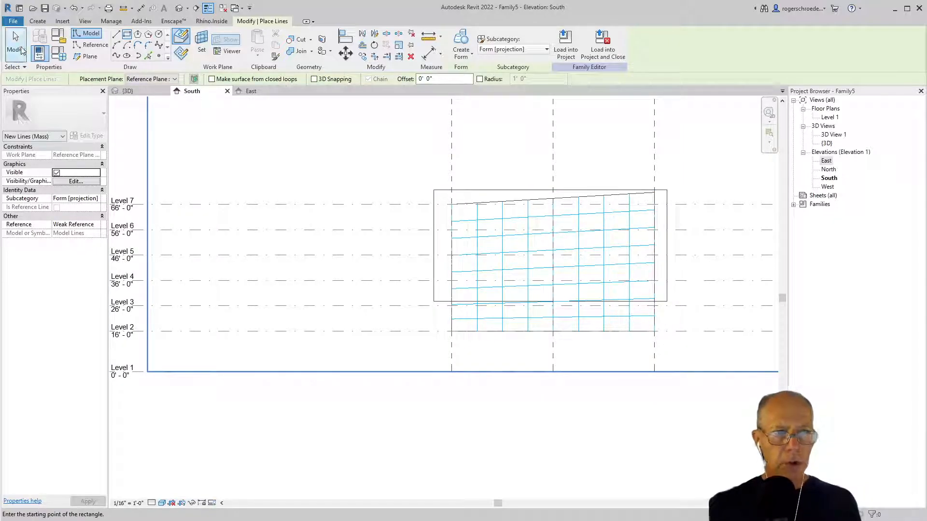
pyautogui.click(16, 45)
pyautogui.click(473, 192)
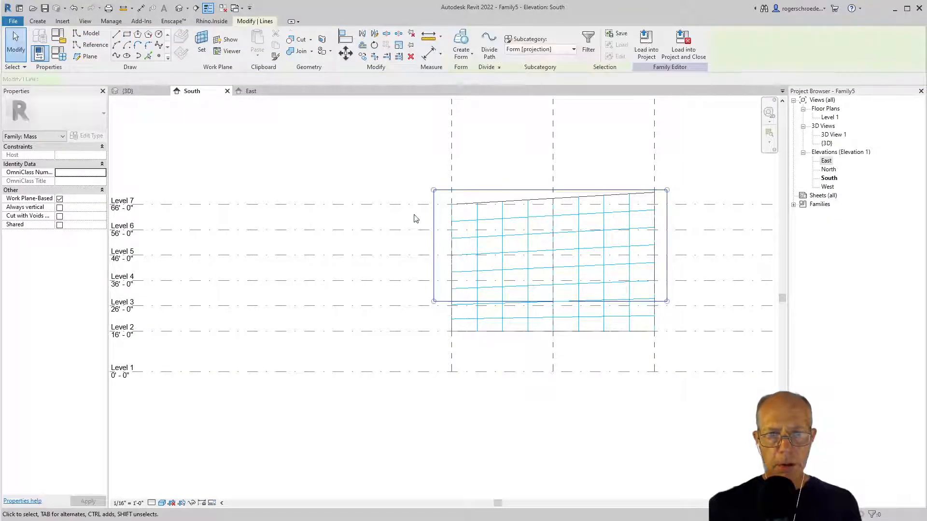
pyautogui.moveTo(434, 191); pyautogui.dragTo(451, 203)
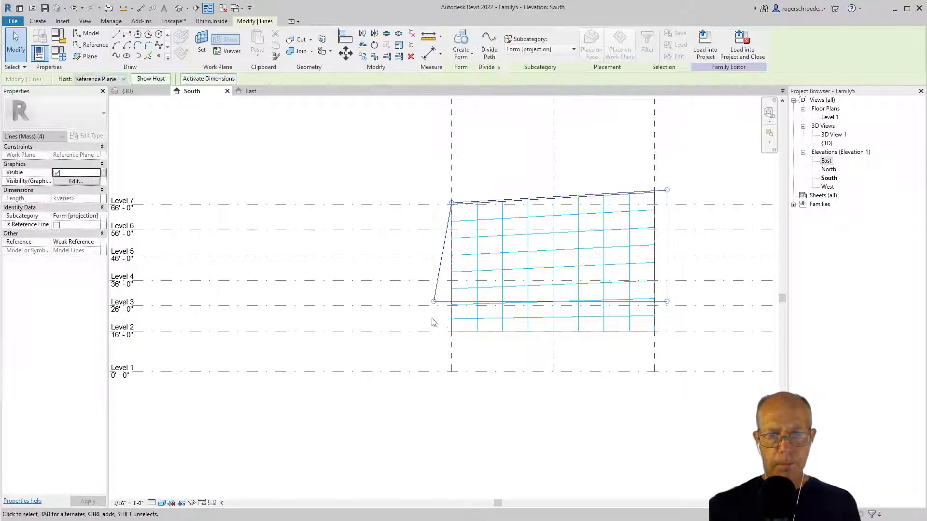
pyautogui.moveTo(434, 302); pyautogui.dragTo(441, 329)
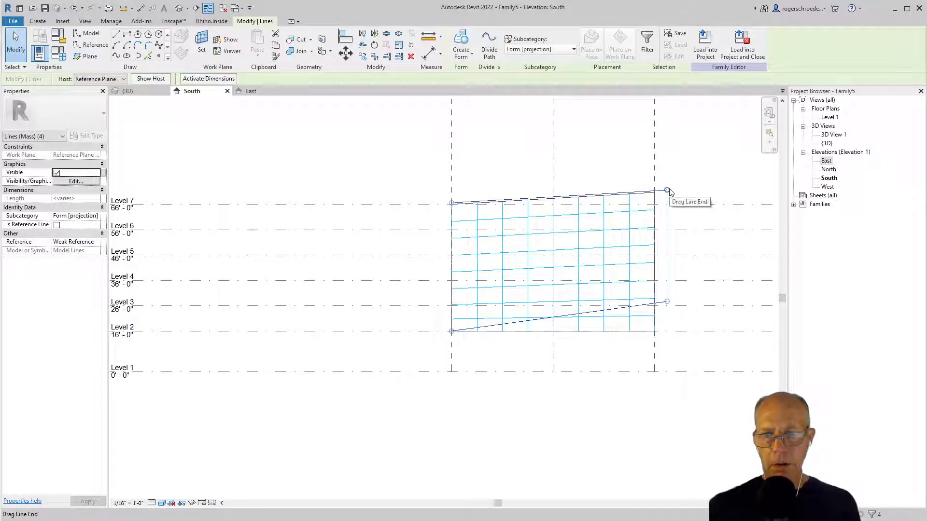
pyautogui.moveTo(668, 191)
pyautogui.mouseDown()
pyautogui.moveTo(674, 198)
pyautogui.moveTo(653, 203)
pyautogui.mouseUp()
pyautogui.moveTo(671, 305); pyautogui.dragTo(655, 334)
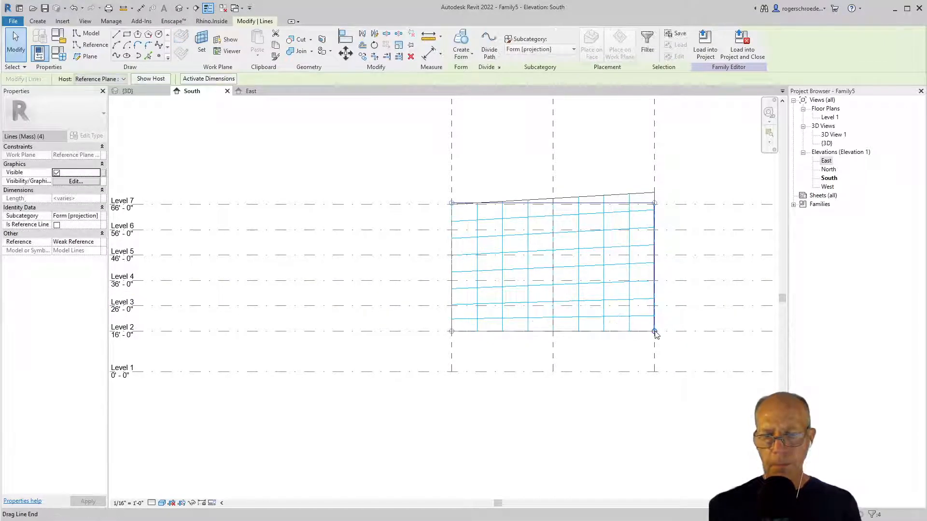
pyautogui.click(383, 180)
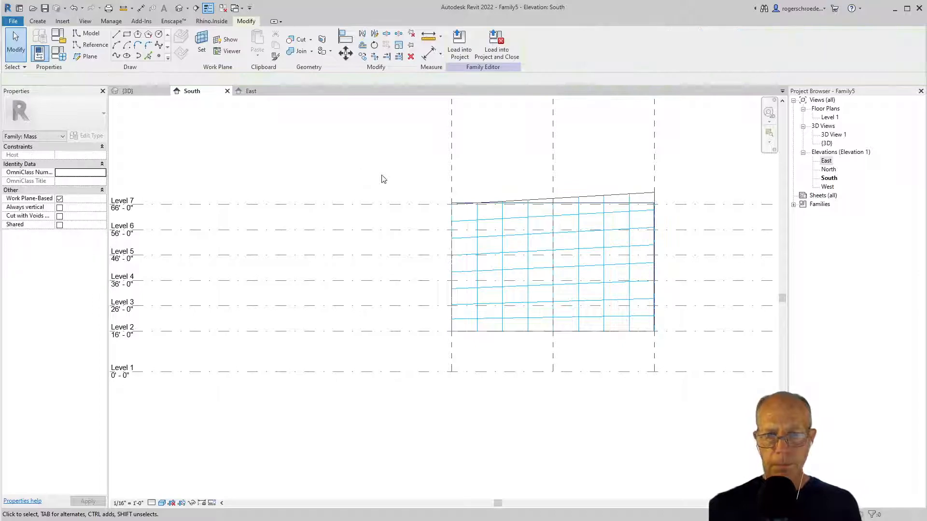
# - Fine-tune the rectangle's two upper corners so they sit exactly on Level 7 at the outer reference planes
pyautogui.scroll(3, 383, 180)
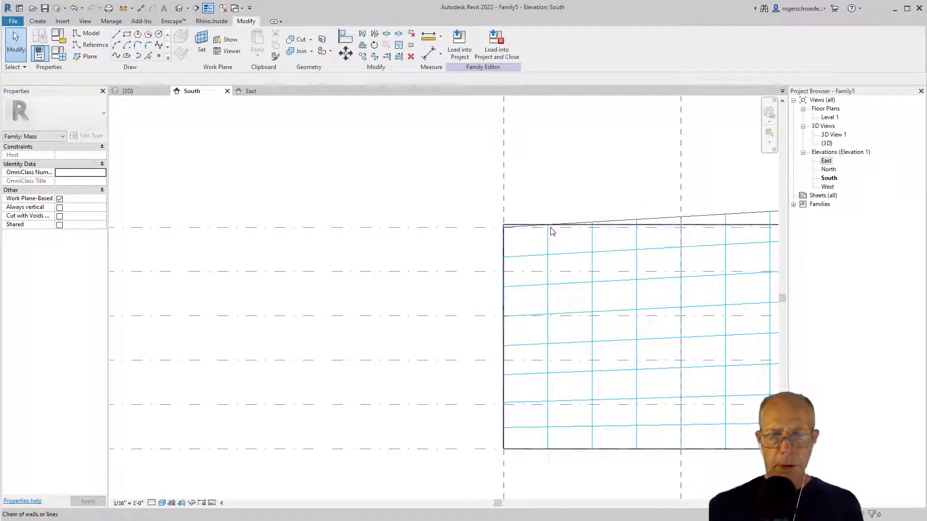
pyautogui.click(504, 226)
pyautogui.moveTo(504, 227); pyautogui.dragTo(502, 226)
pyautogui.moveTo(550, 209); pyautogui.dragTo(268, 218, button='middle')
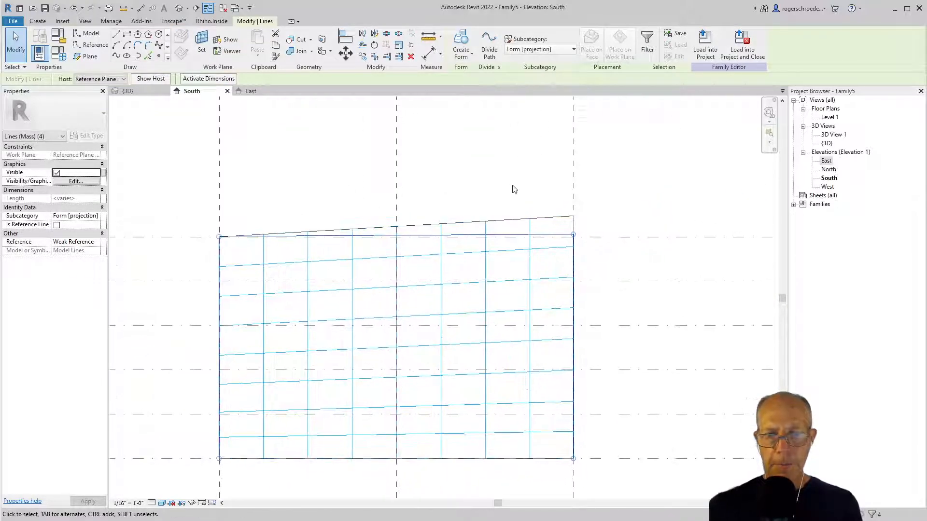
pyautogui.moveTo(573, 234); pyautogui.dragTo(573, 237)
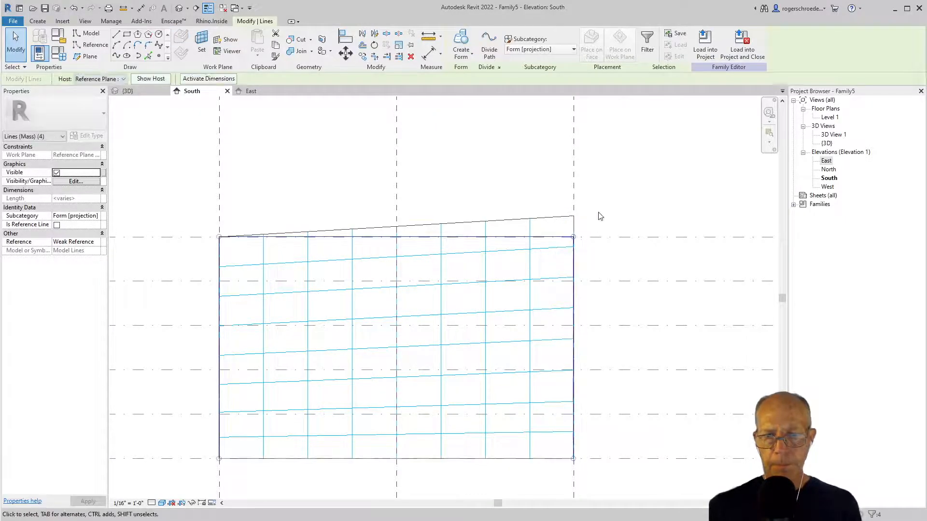
pyautogui.click(483, 133)
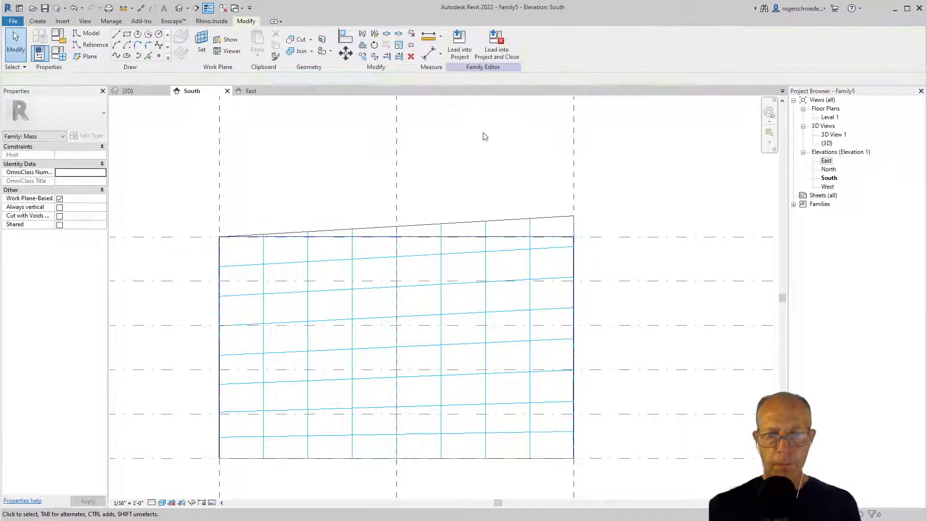
# - In the 3D view, try to create a solid form from the whole rectangle, and undo it
pyautogui.click(142, 94)
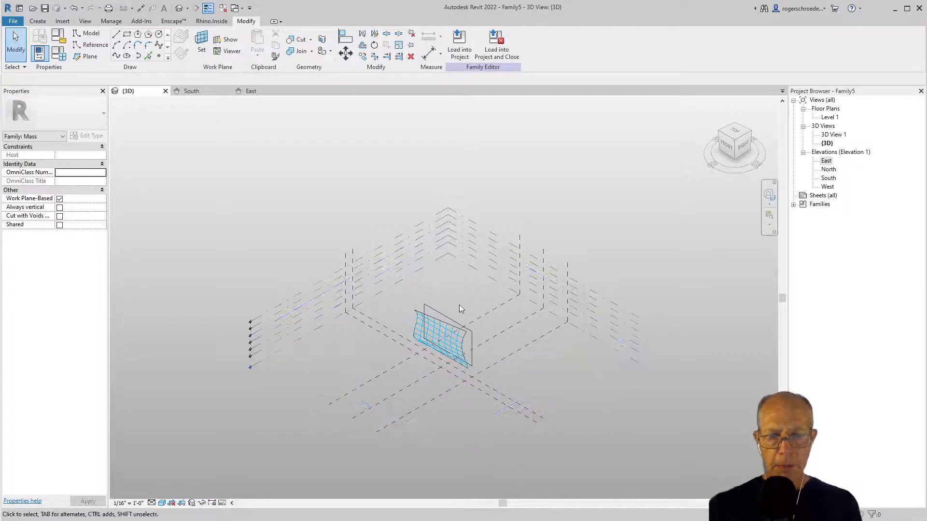
pyautogui.click(438, 308)
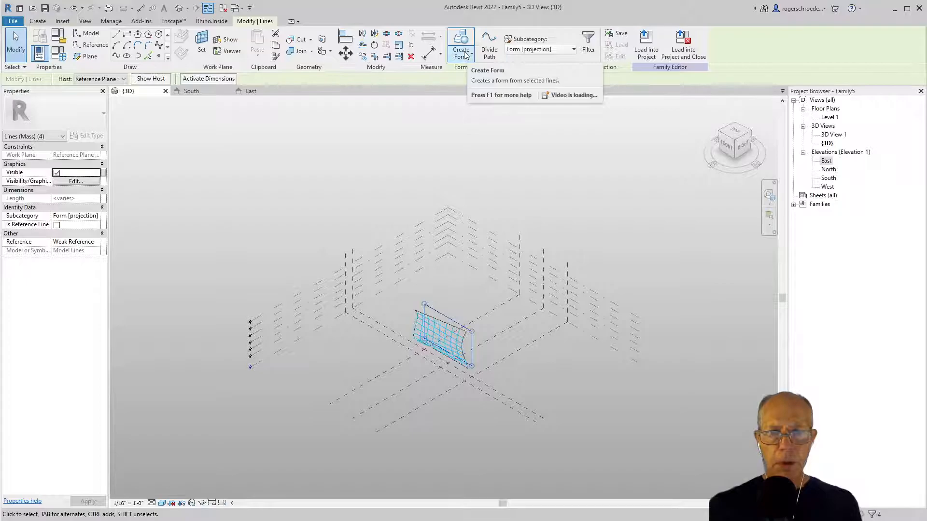
pyautogui.click(466, 54)
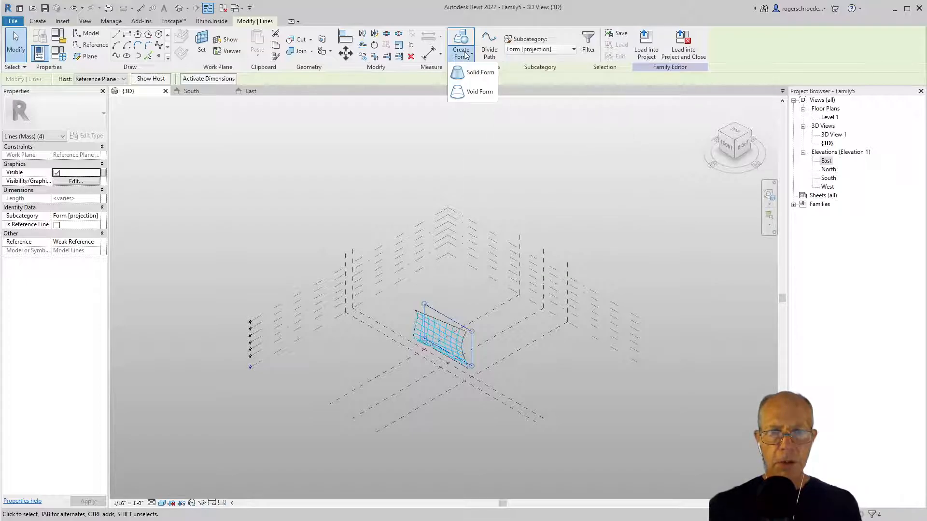
pyautogui.click(466, 77)
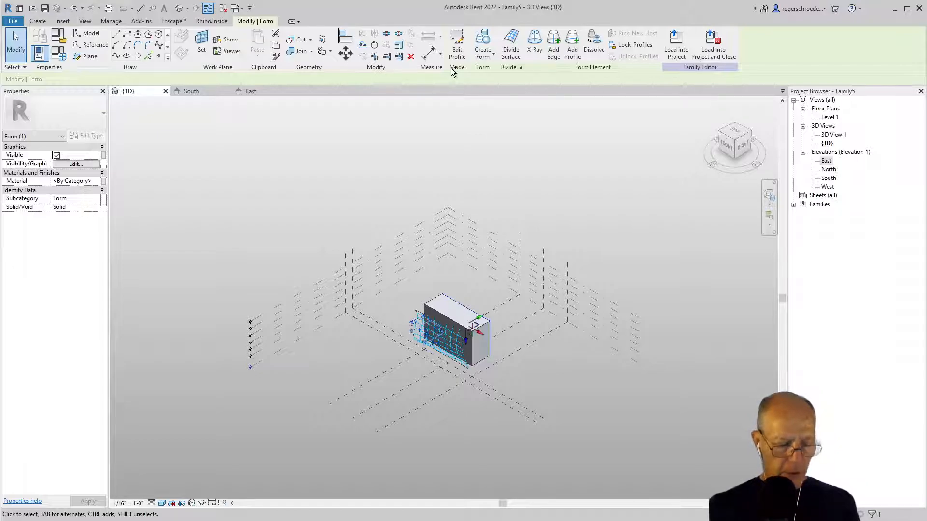
pyautogui.hotkey('ctrl', 'z')
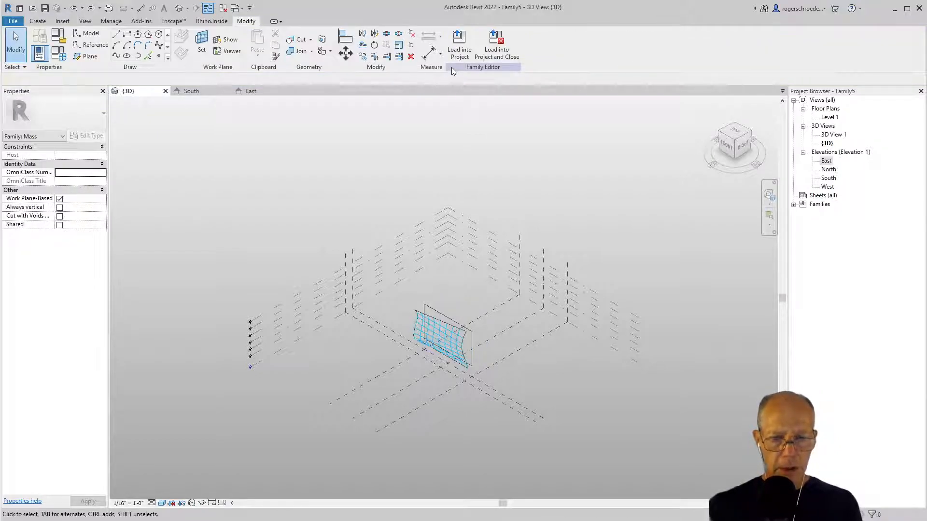
# - In the 3D view, create a solid form from only the rectangle's two vertical lines, choosing the flat planar surface option
pyautogui.press('Tab')
pyautogui.press('Tab')
pyautogui.press('Tab')
pyautogui.click(425, 313)
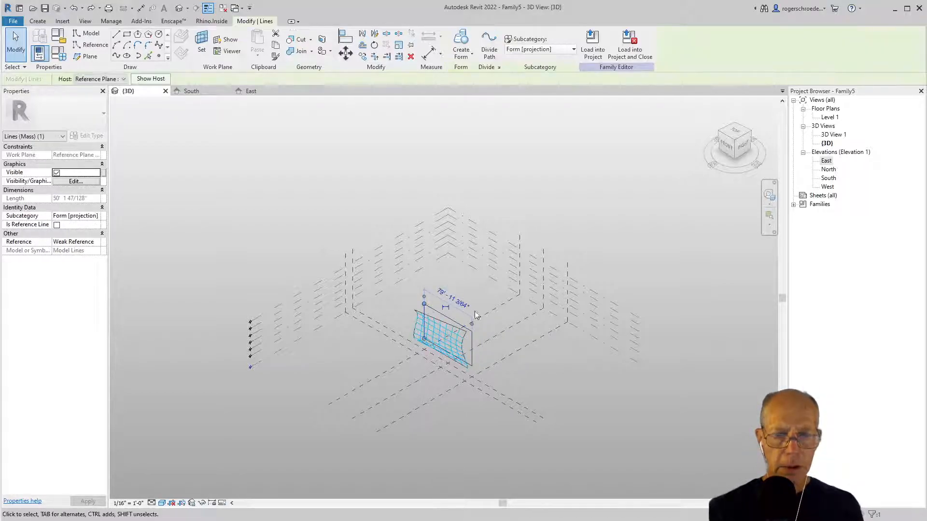
pyautogui.keyDown('ctrl'); pyautogui.click(472, 339); pyautogui.keyUp('ctrl')
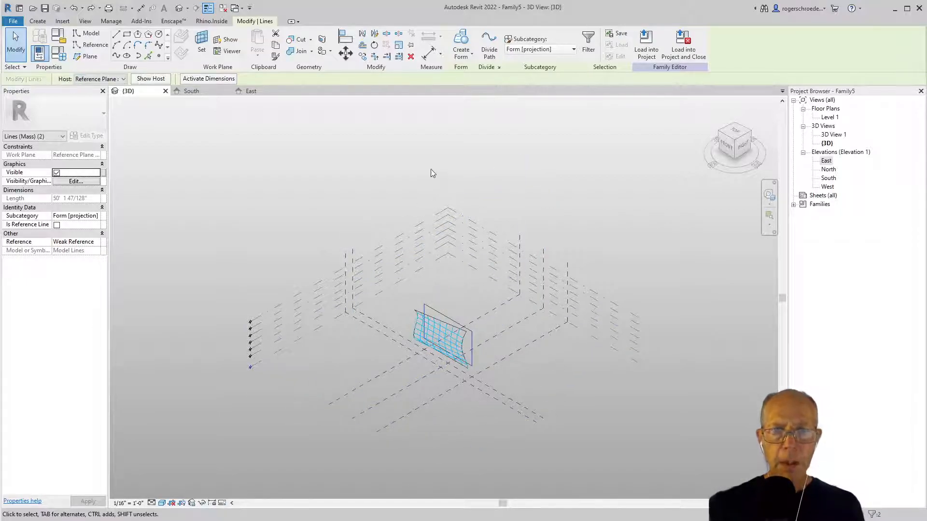
pyautogui.click(461, 54)
pyautogui.click(459, 72)
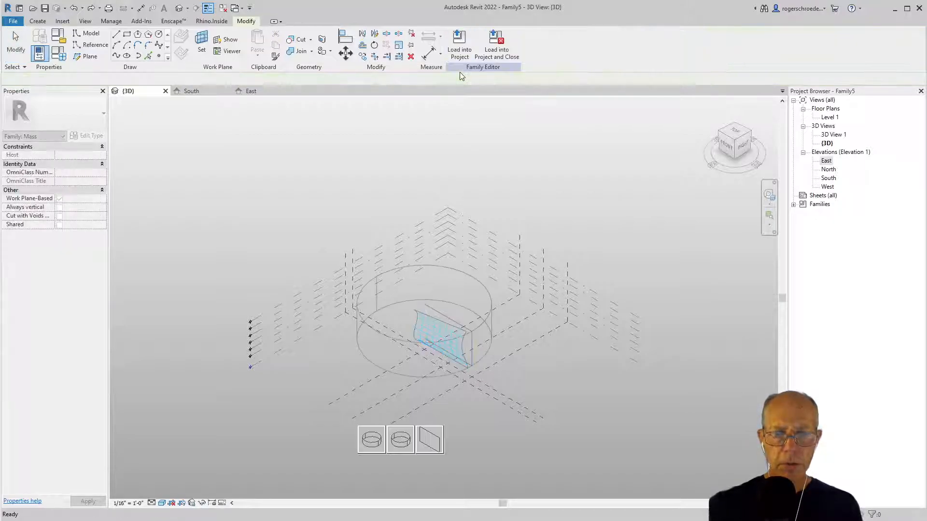
pyautogui.click(428, 441)
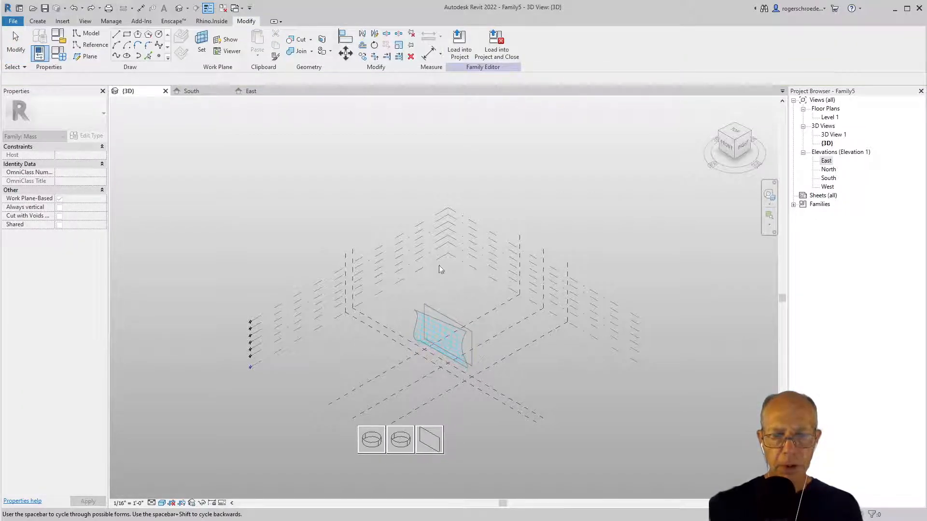
pyautogui.click(436, 438)
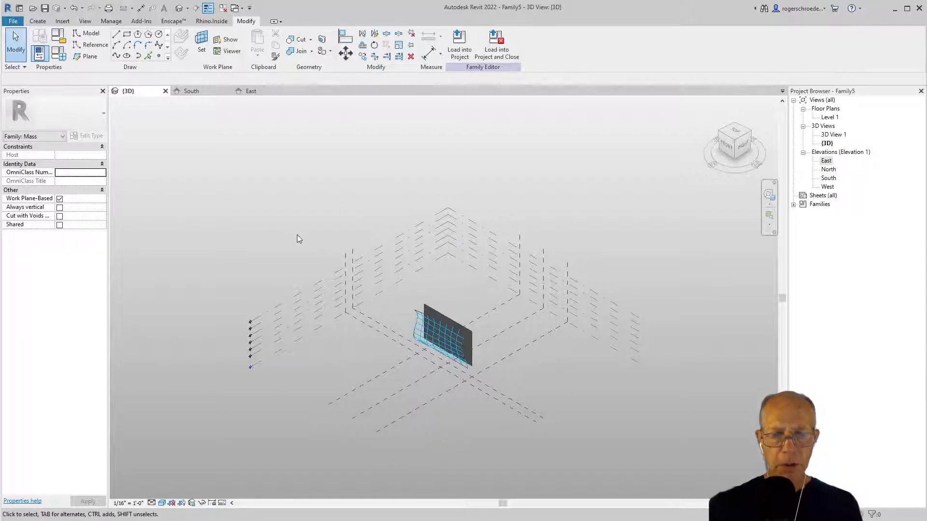
# - Divide the new flat form's surface and set both its U grid and V grid numbers to 8
pyautogui.click(432, 310)
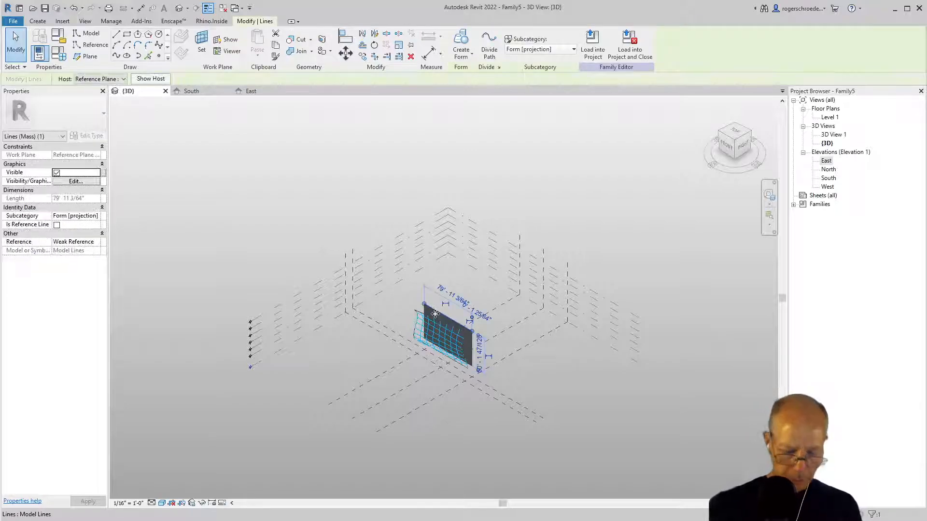
pyautogui.press('Escape')
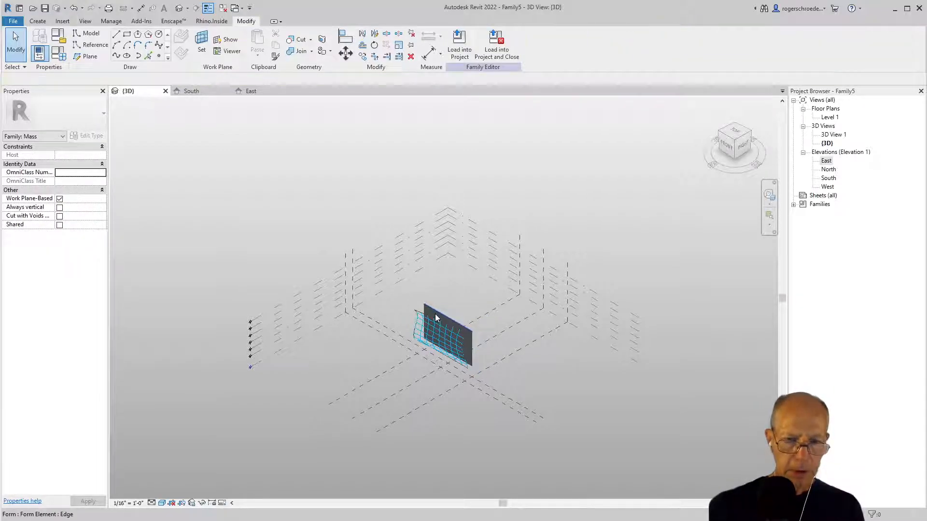
pyautogui.press('Tab')
pyautogui.click(471, 354)
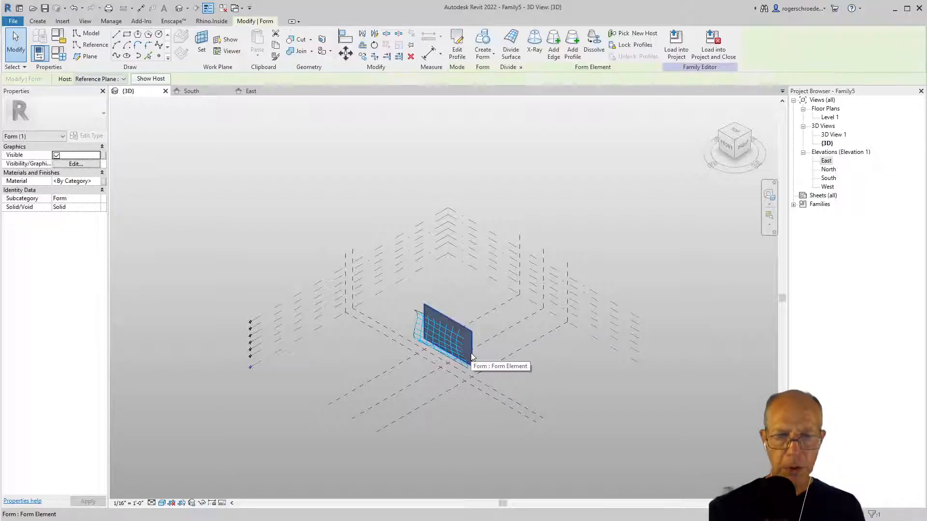
pyautogui.click(512, 54)
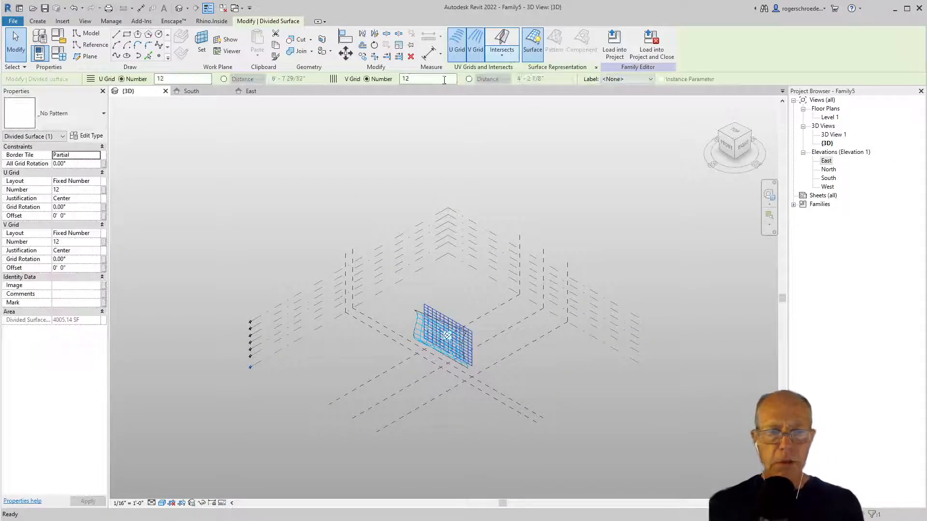
pyautogui.click(62, 192)
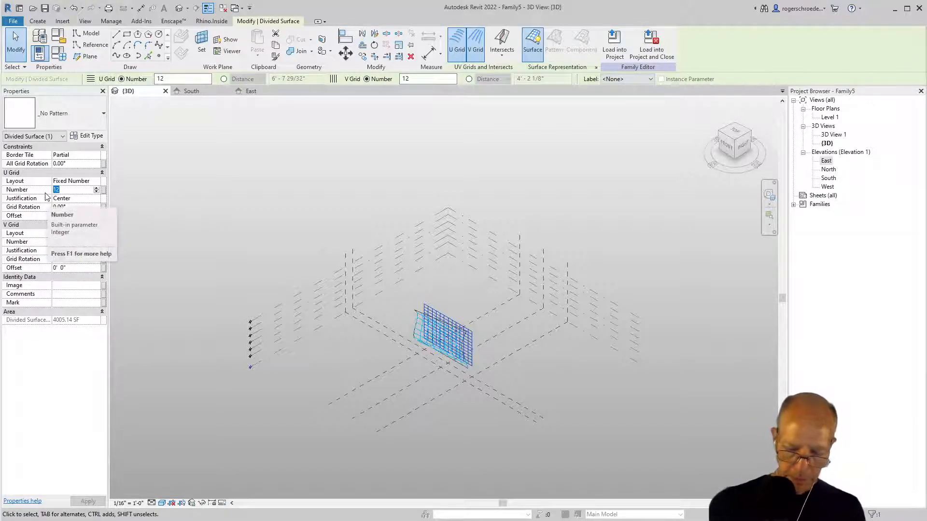
pyautogui.write('8')
pyautogui.click(63, 242)
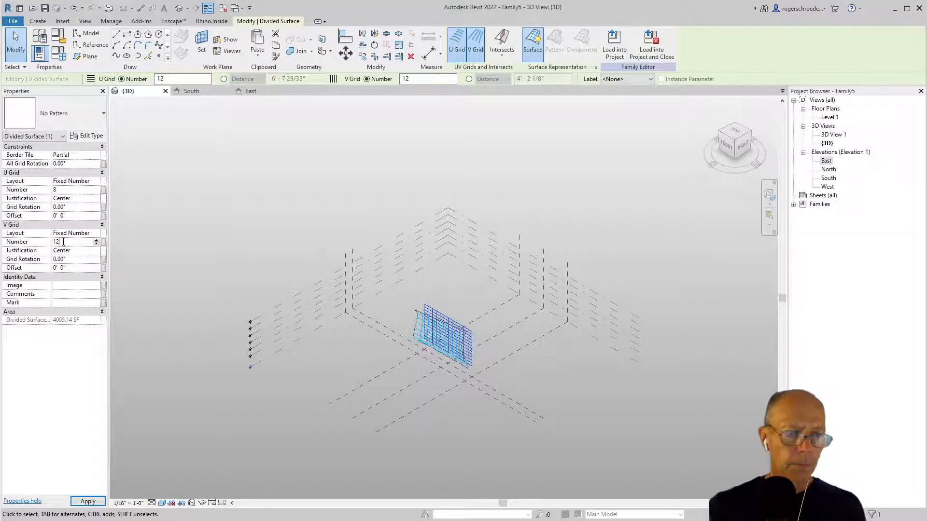
pyautogui.write('8')
pyautogui.click(213, 219)
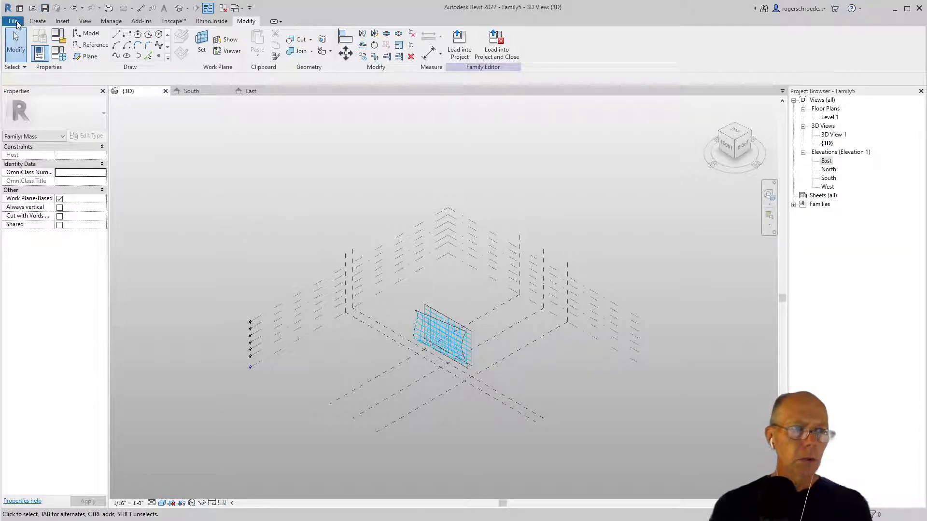
# - Save the conceptual mass family under the file name Shape Nodes
pyautogui.click(13, 21)
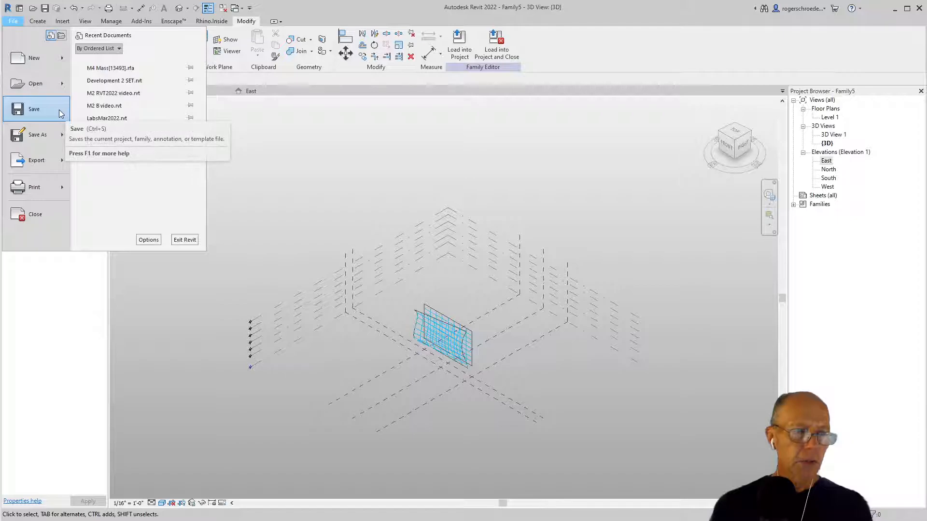
pyautogui.click(59, 109)
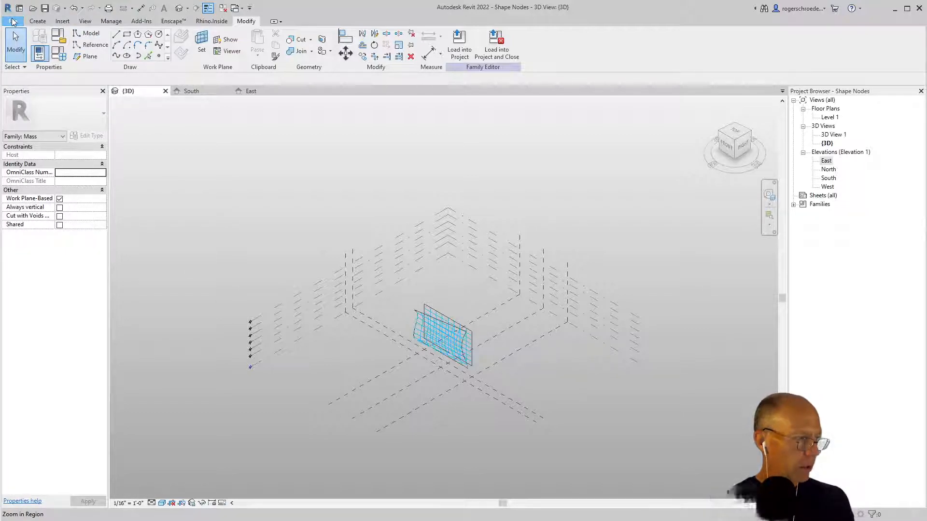
# - Create a new project from the Imperial-Architectural Template and save it as Parking Mockup
pyautogui.click(12, 22)
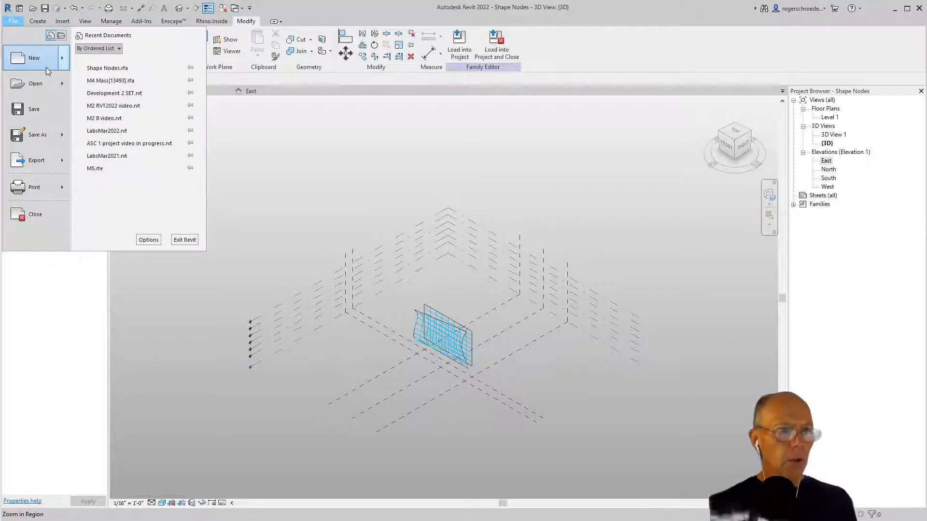
pyautogui.moveTo(45, 65)
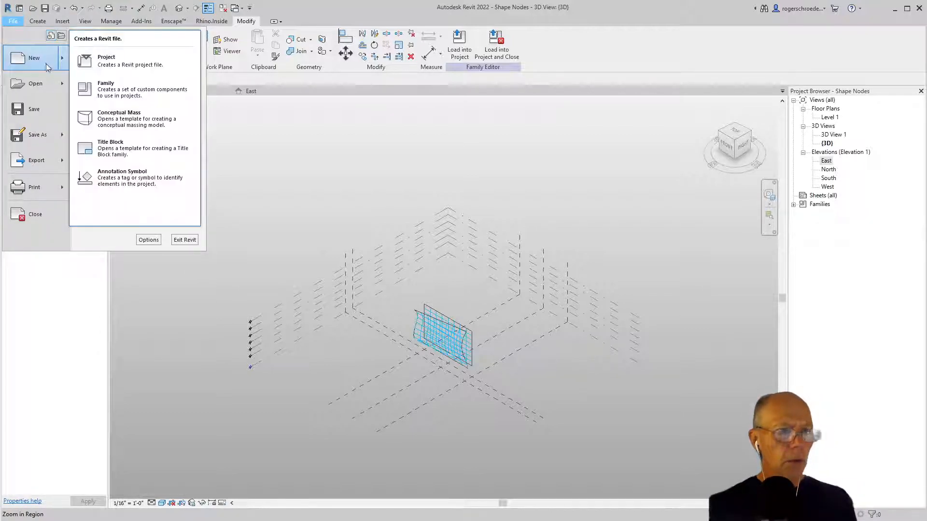
pyautogui.click(111, 60)
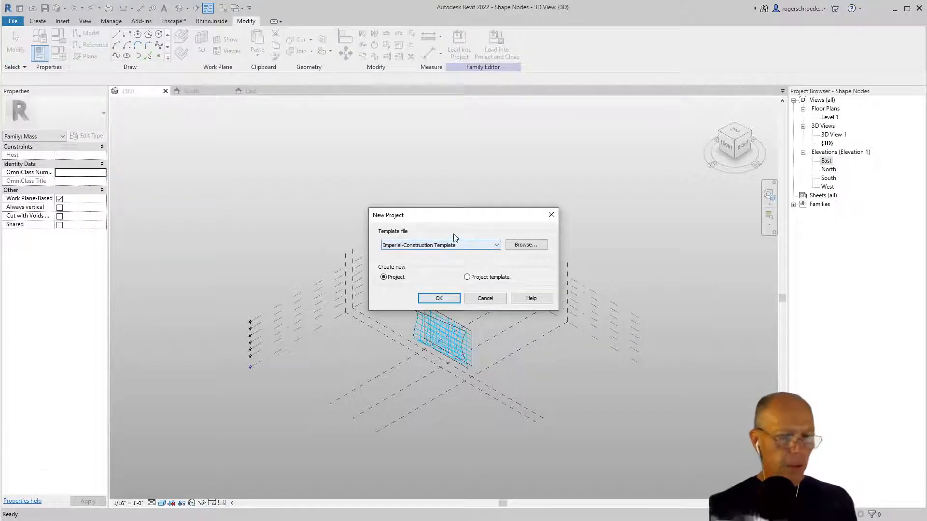
pyautogui.click(497, 246)
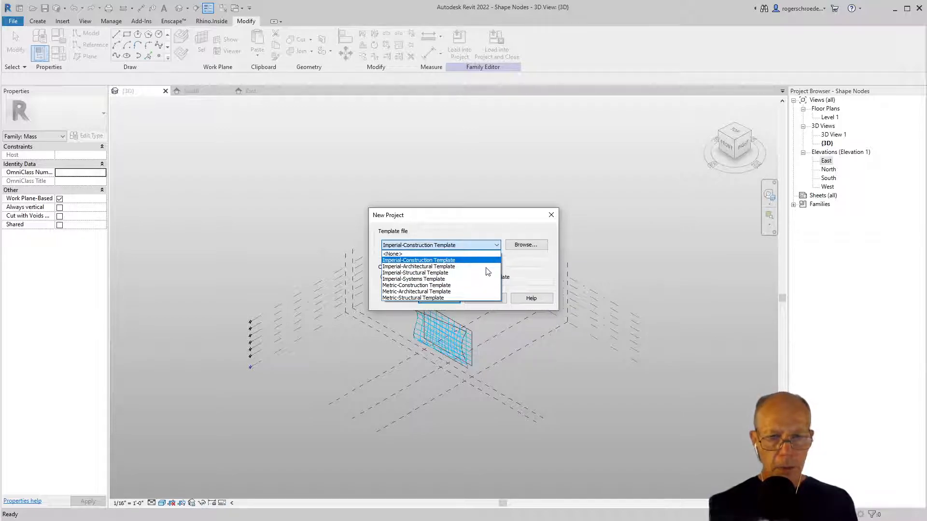
pyautogui.click(486, 267)
pyautogui.click(440, 298)
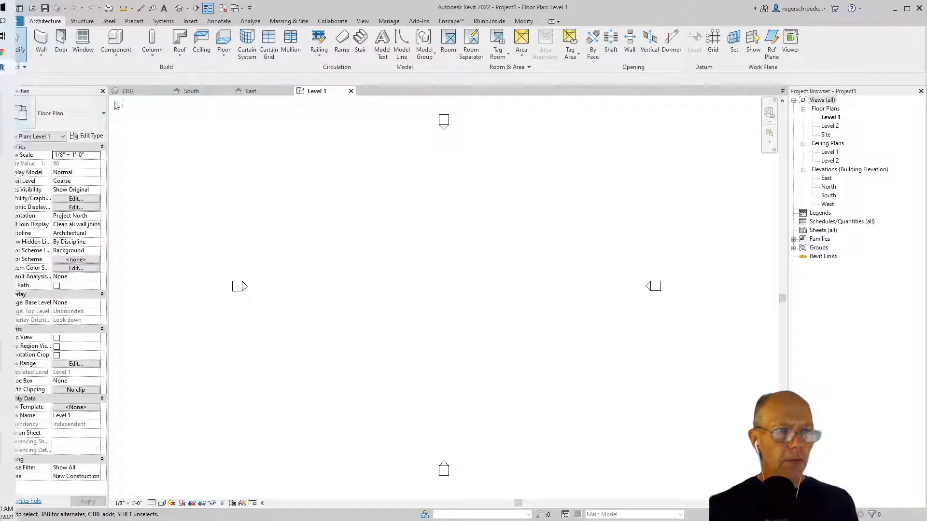
pyautogui.click(13, 21)
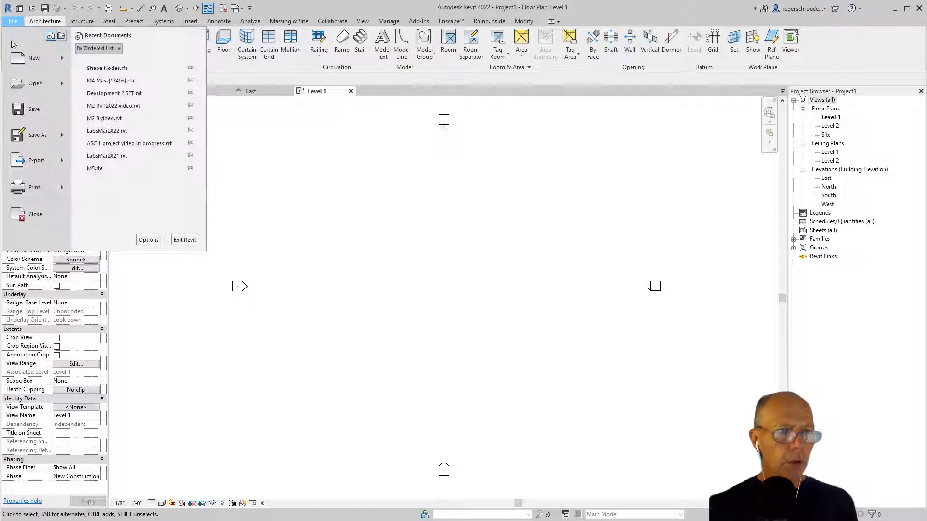
pyautogui.click(33, 109)
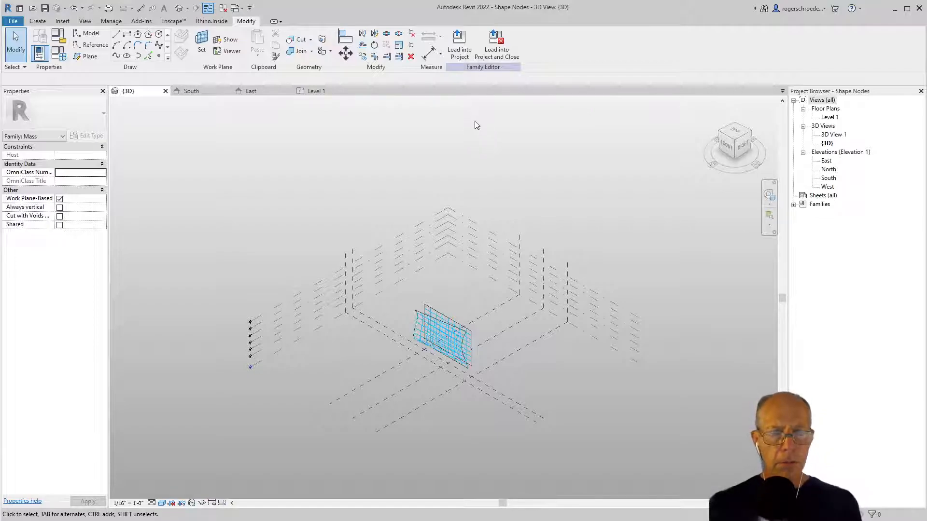
# - Load the Shape Nodes mass into the Parking Mockup project and place one instance near the middle of the Level 1 floor plan
pyautogui.click(461, 58)
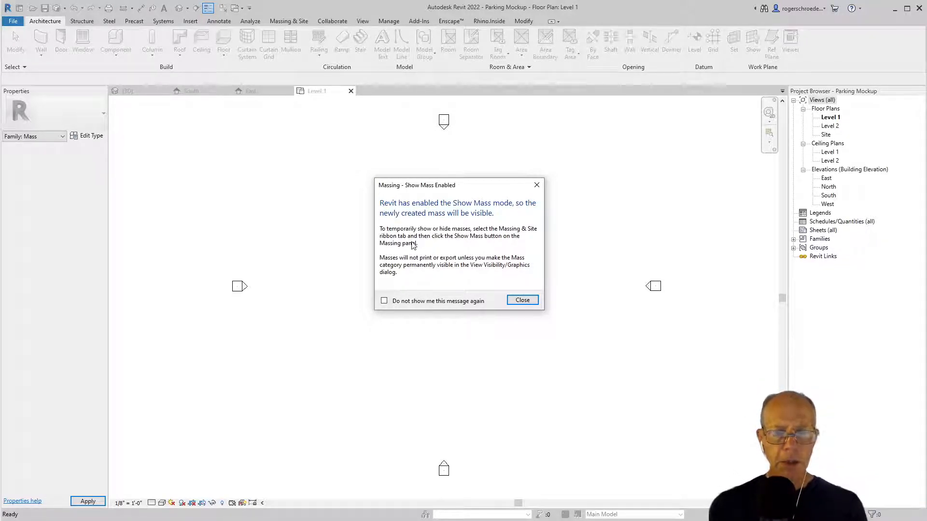
pyautogui.click(523, 300)
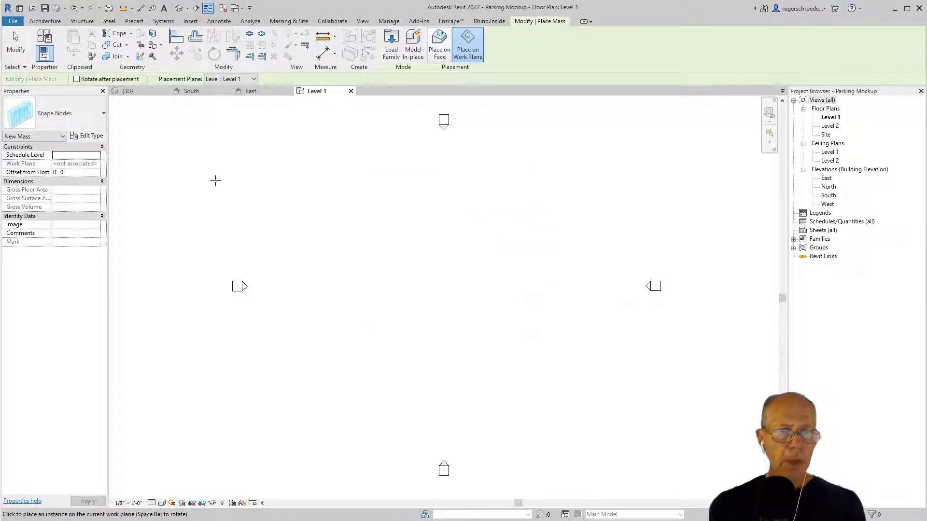
pyautogui.click(395, 284)
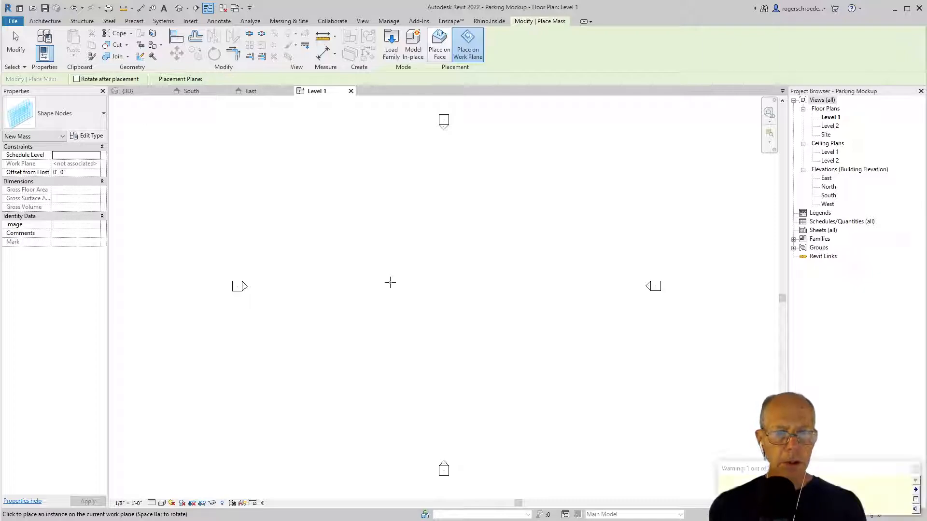
pyautogui.moveTo(885, 476); pyautogui.dragTo(761, 295)
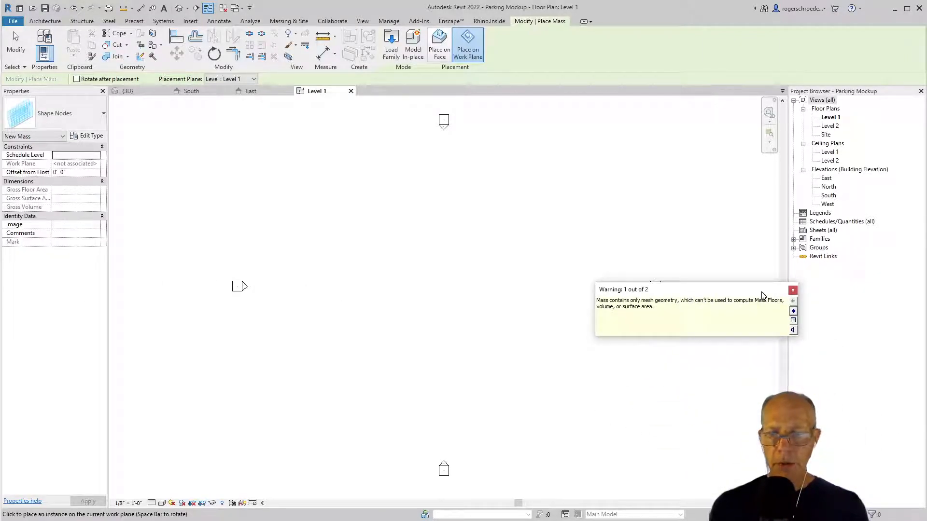
pyautogui.click(791, 291)
pyautogui.moveTo(3, 434)
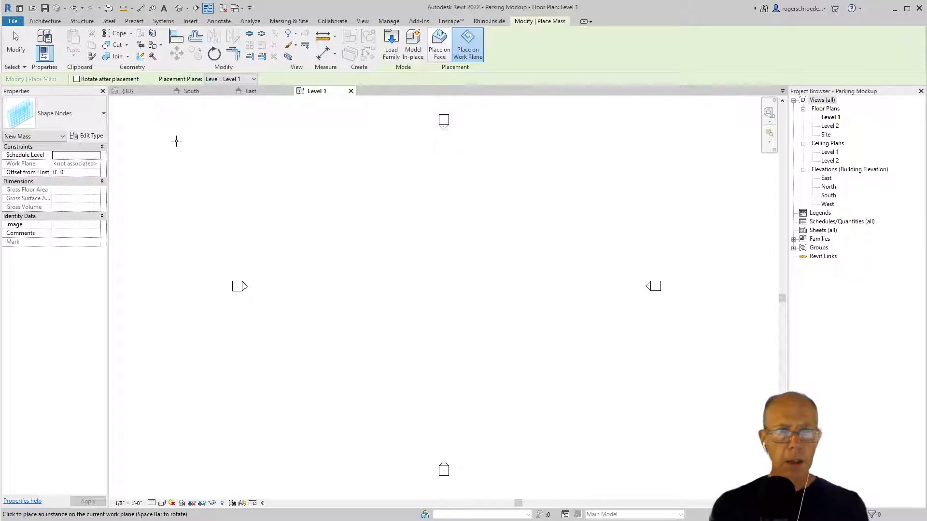
# - Open the project's default 3D view and end the mass placement
pyautogui.click(364, 22)
pyautogui.click(302, 42)
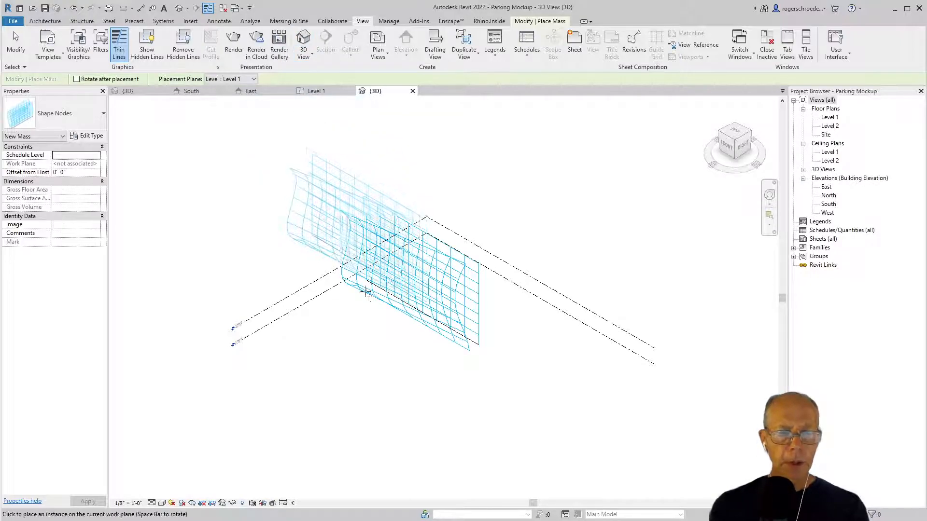
pyautogui.click(22, 56)
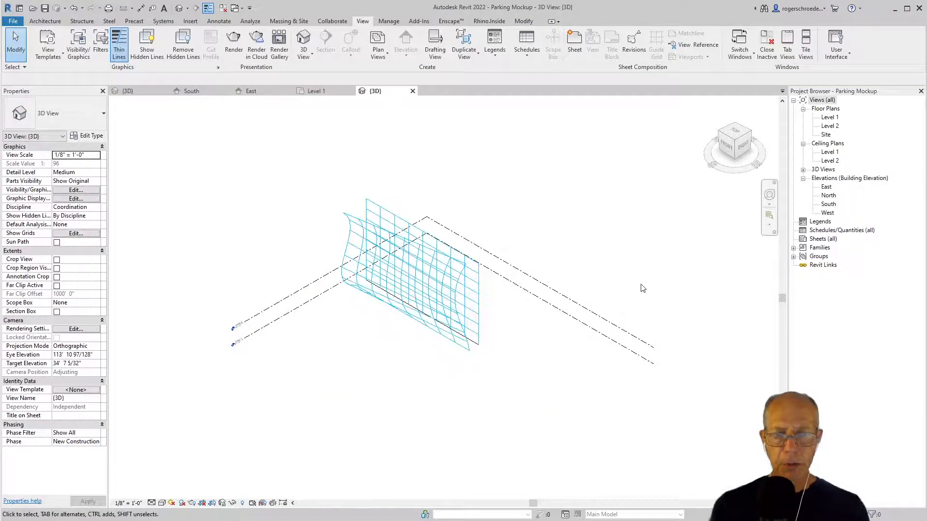
# - In the South elevation, set the elevation of Level 2 to 16' 0", and return to the project's 3D view
pyautogui.doubleClick(829, 204)
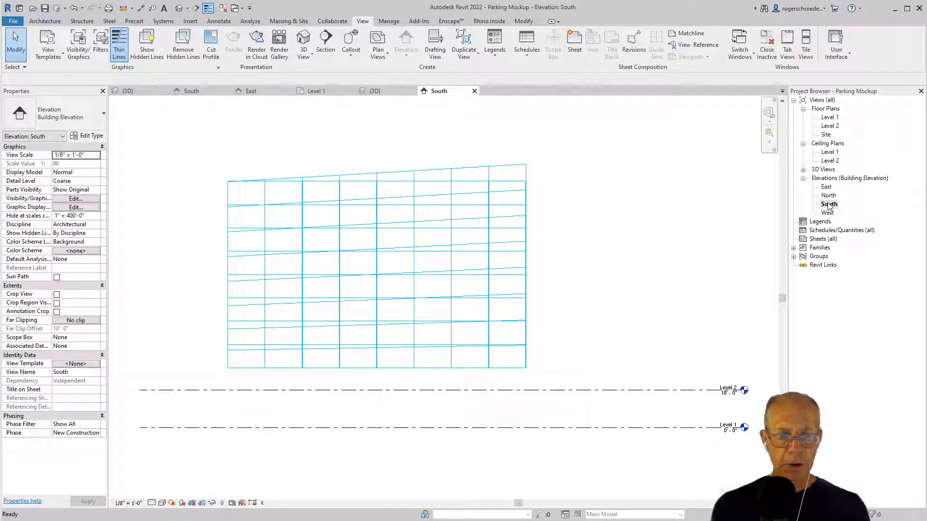
pyautogui.click(714, 389)
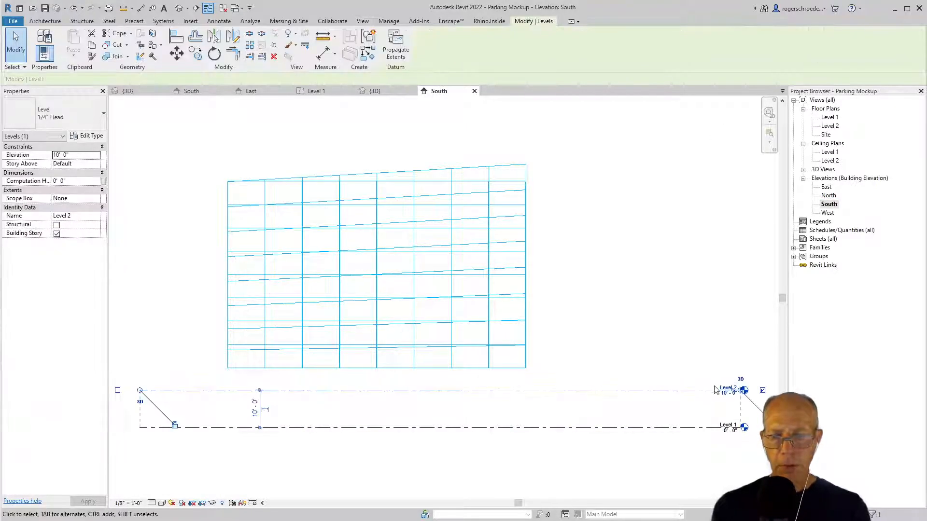
pyautogui.click(724, 394)
pyautogui.click(700, 397)
pyautogui.write('6\' 0"')
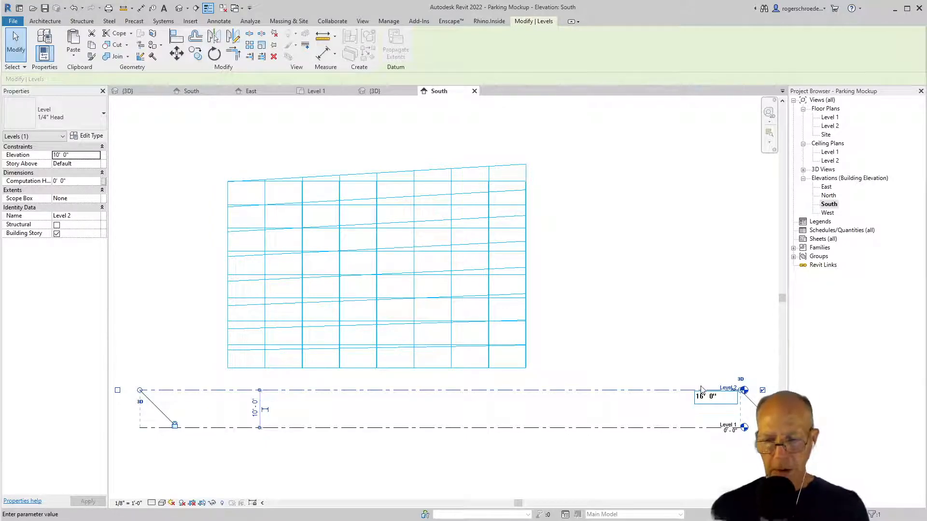
pyautogui.press('Return')
pyautogui.press('Escape')
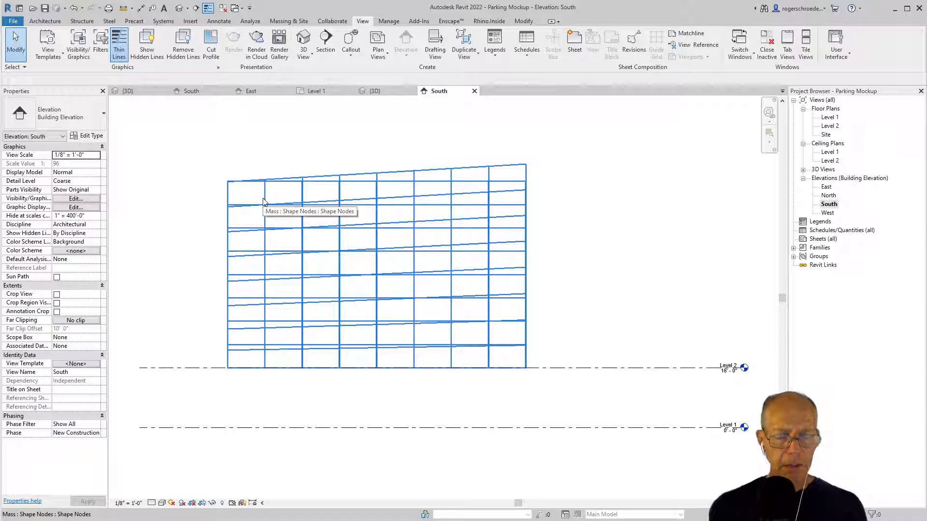
pyautogui.click(377, 94)
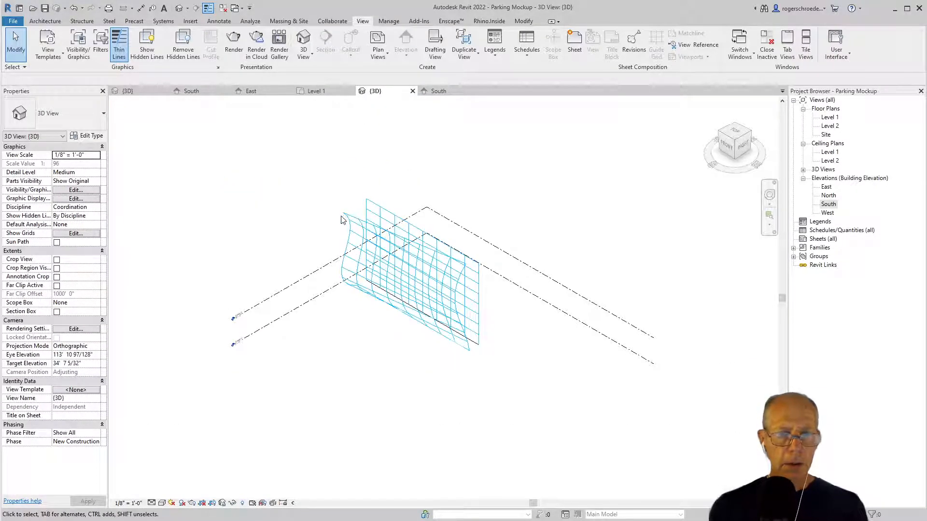